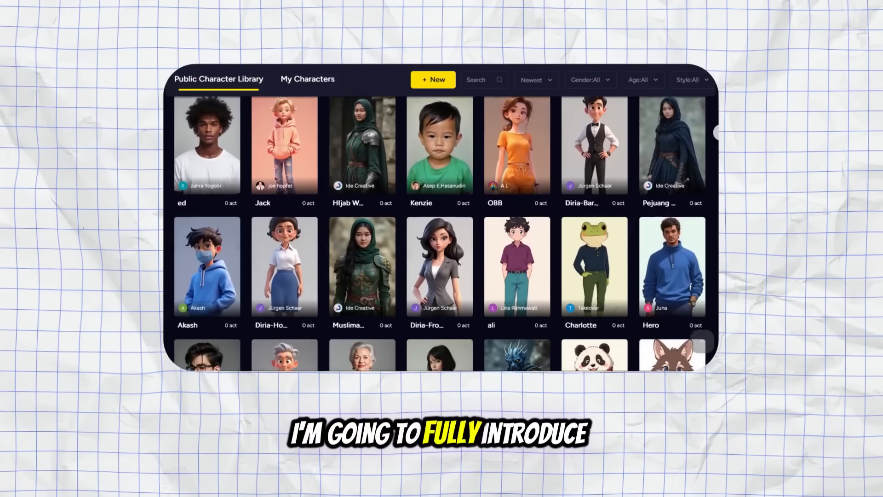
scroll(440, 230, down, 10)
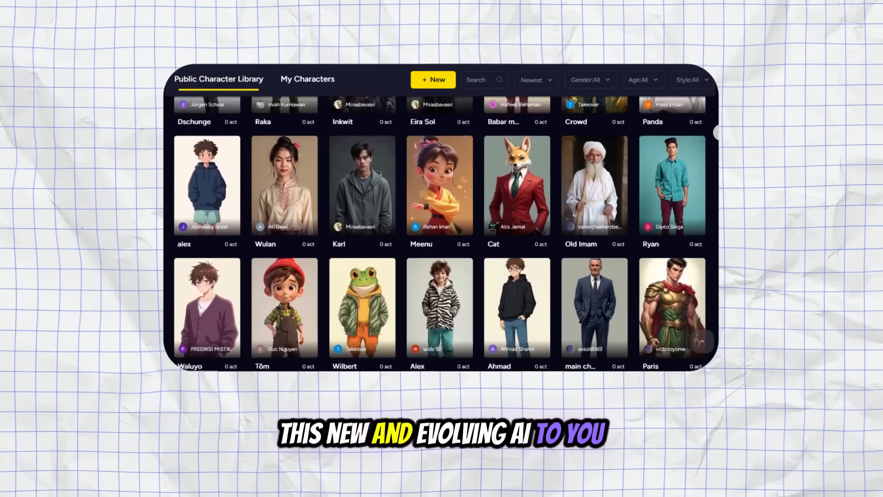
scroll(440, 230, down, 3)
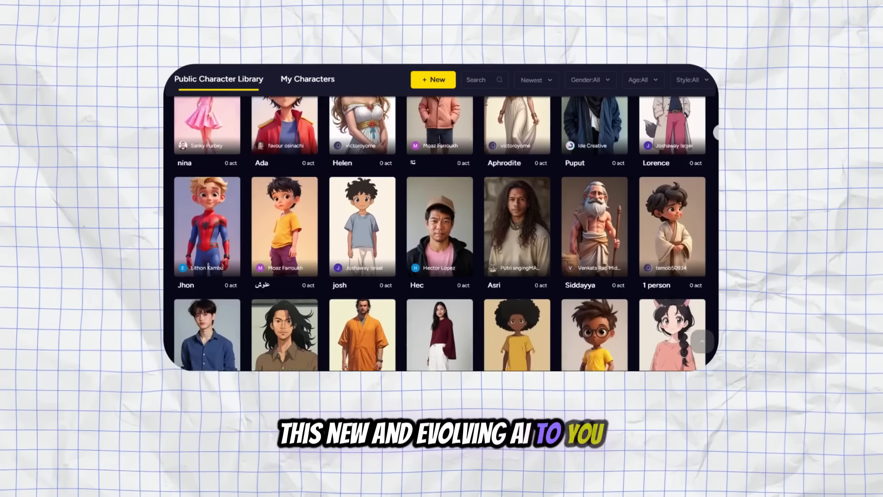
scroll(440, 230, down, 6)
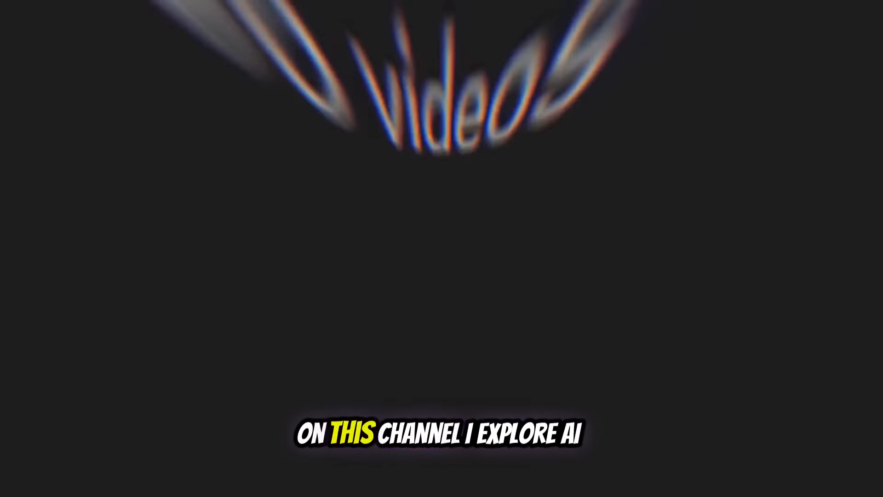
scroll(441, 258, down, 10)
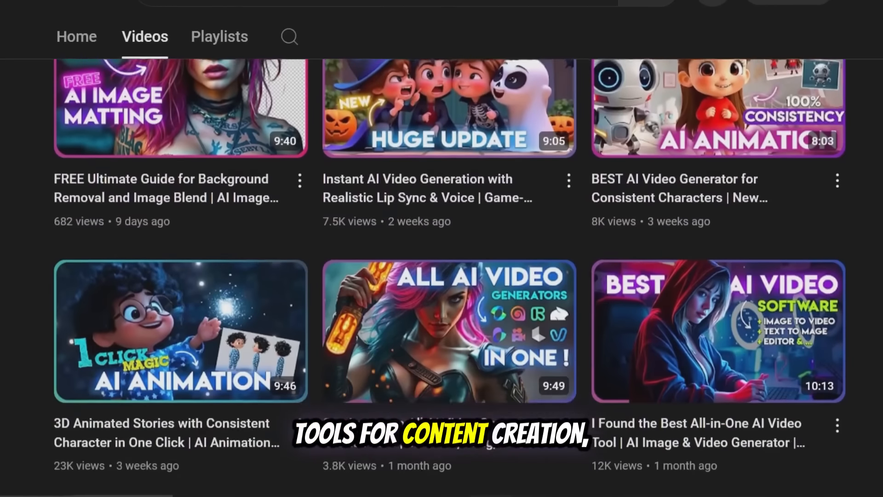
scroll(441, 276, down, 13)
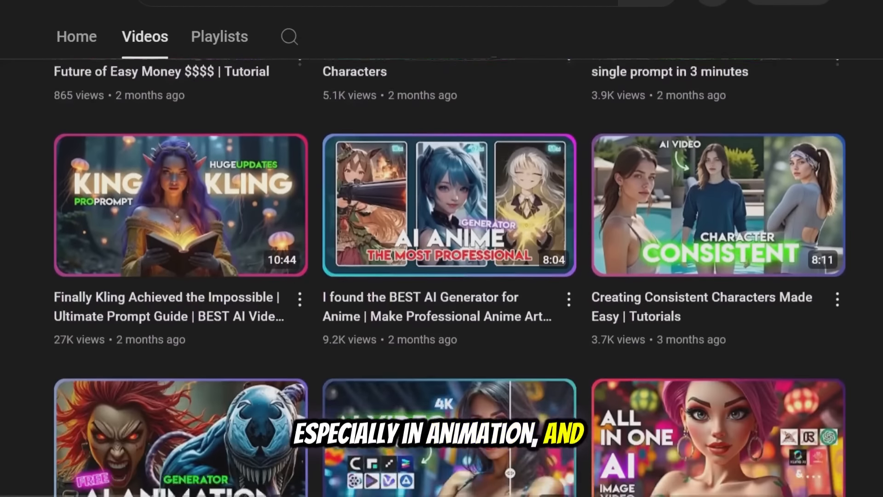
scroll(442, 276, down, 13)
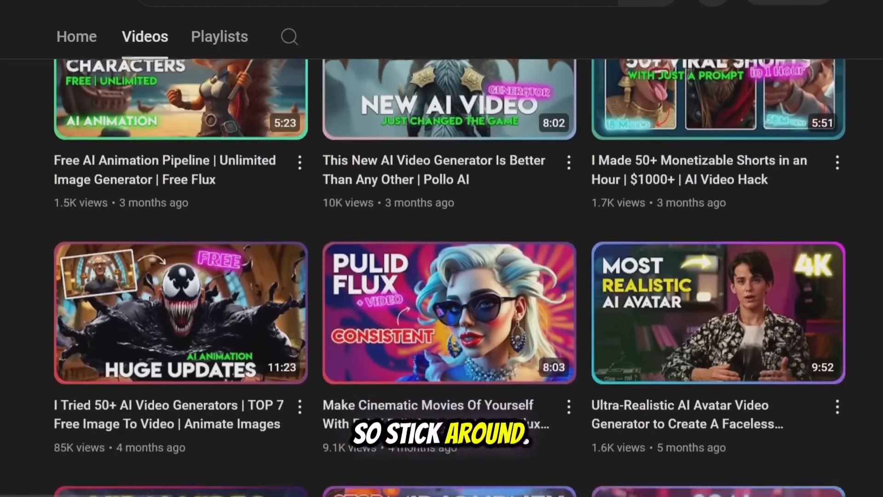
scroll(441, 276, down, 5)
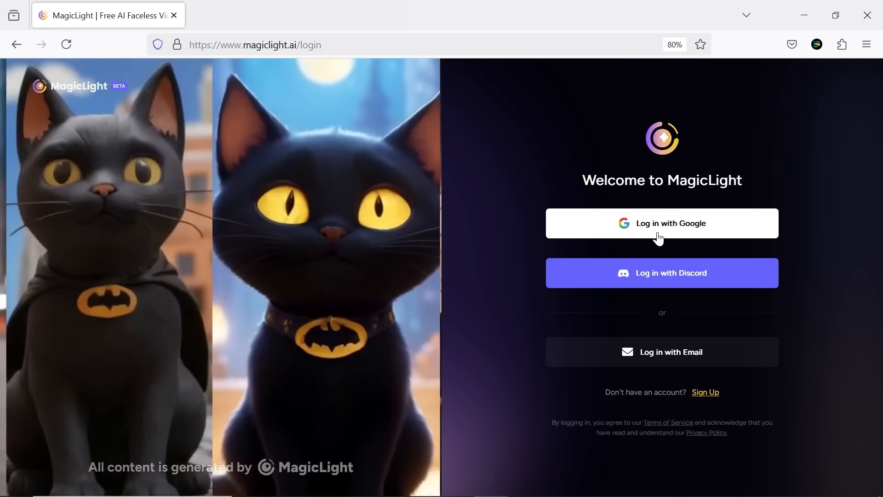
Step: Log in to MagicLight with the Google account
click(660, 235)
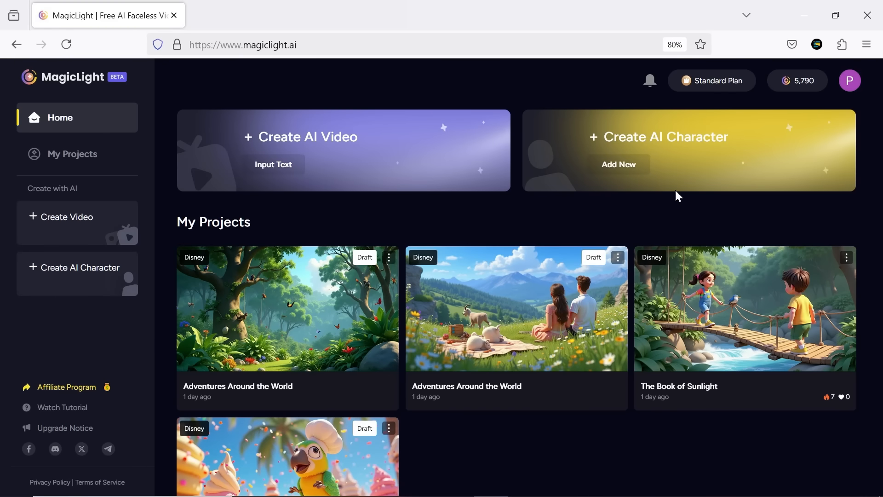
Step: Examine the character creation form and its styles, close it unsaved, and browse the public character library
click(692, 164)
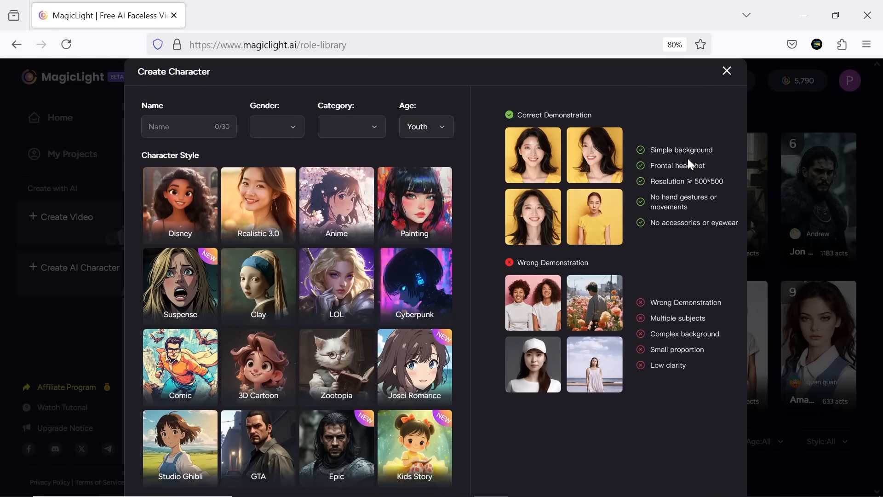
click(281, 227)
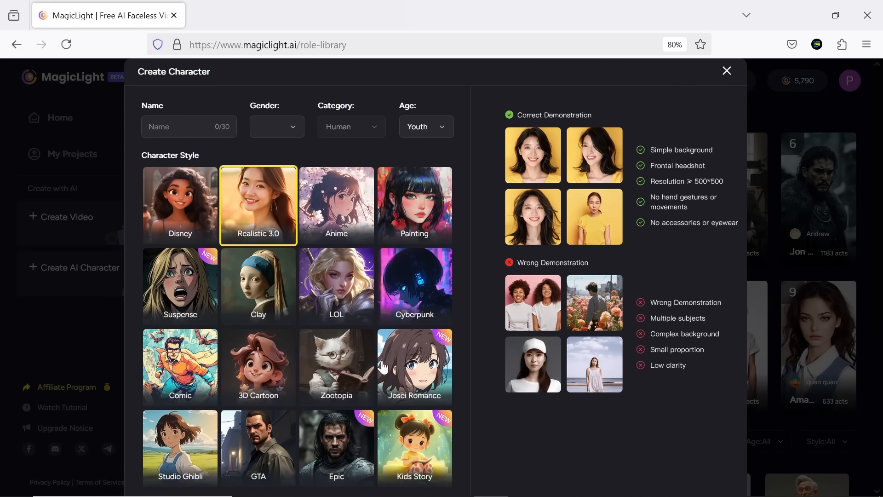
click(412, 390)
click(415, 444)
click(727, 71)
scroll(851, 223, down, 5)
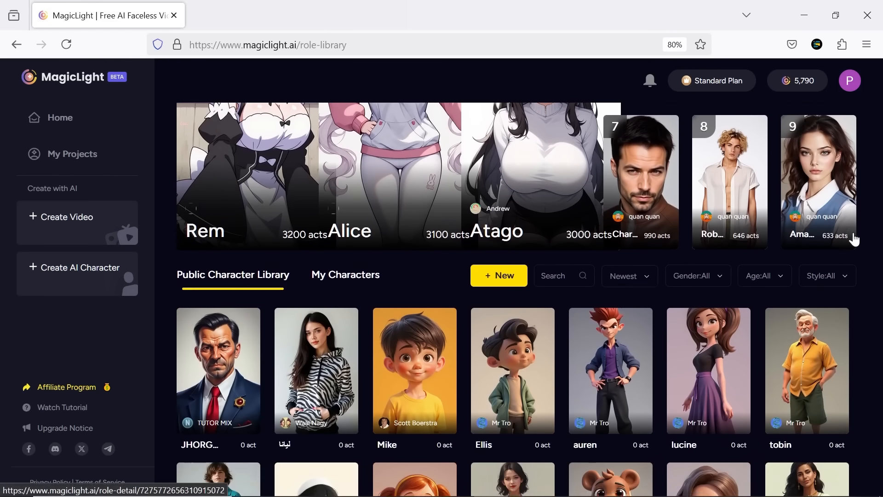
click(643, 167)
click(643, 209)
scroll(850, 233, down, 3)
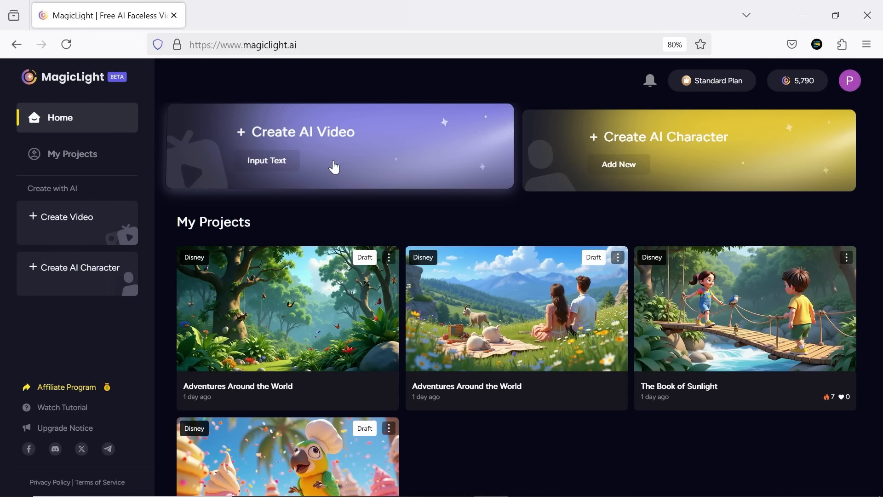
Step: Start a new AI video project, then switch to Word and copy the full story "The Book of Sunlight" with its title
click(335, 168)
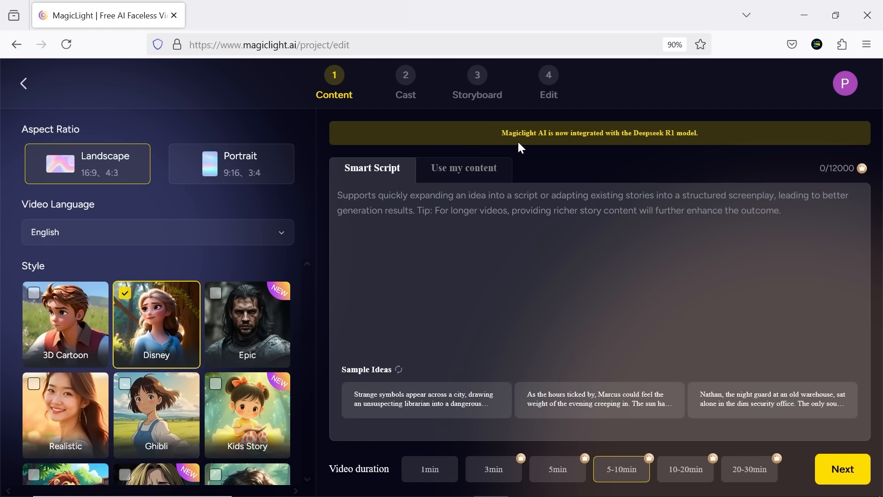
key(alt+Tab)
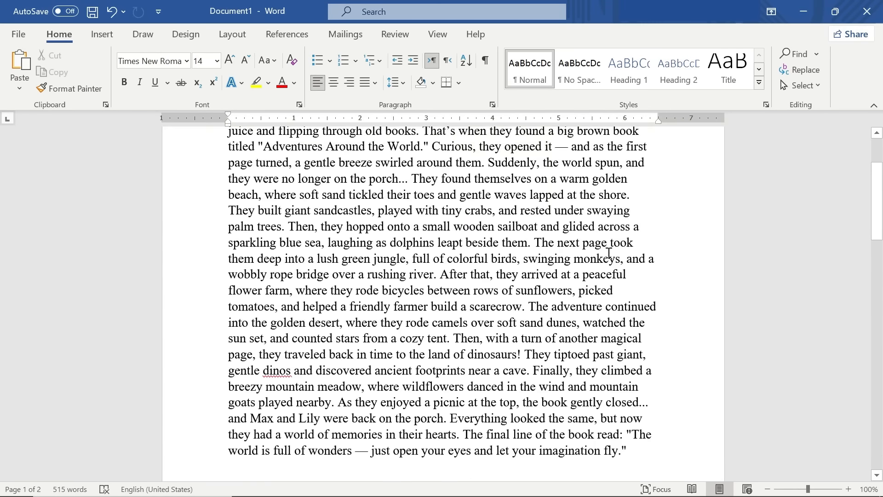
scroll(298, 241, up, 3)
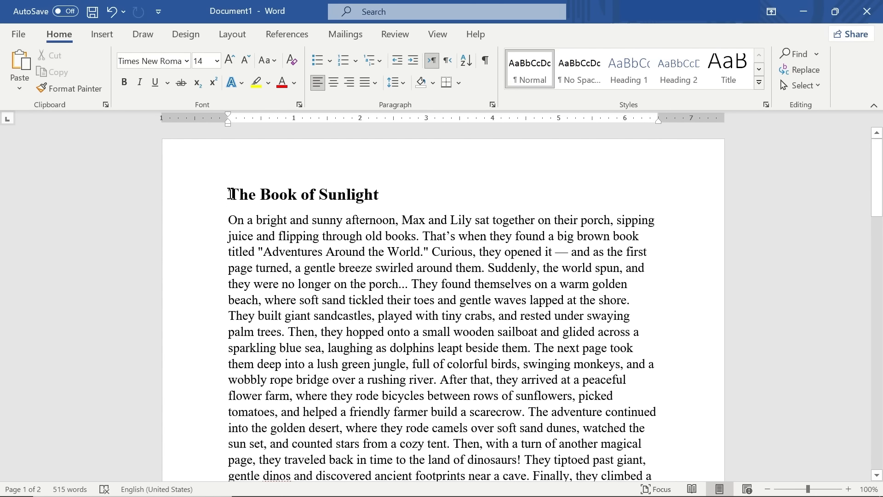
drag(231, 194, 628, 353)
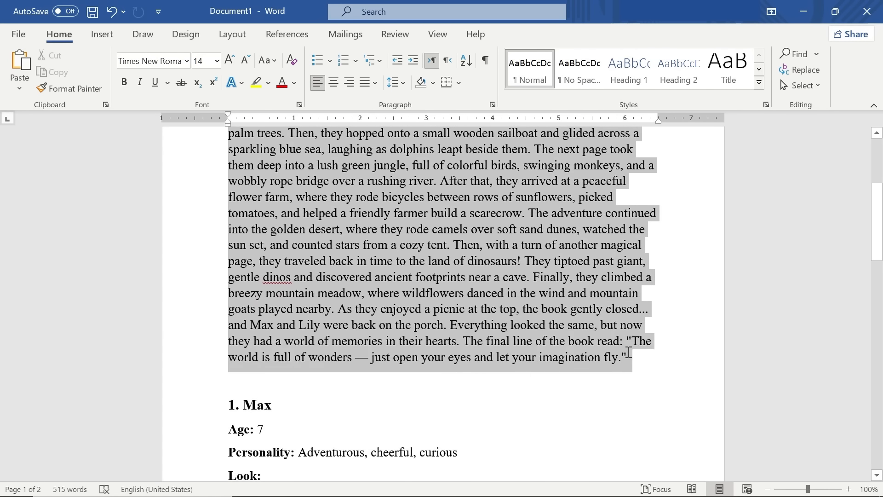
right_click(628, 353)
click(606, 69)
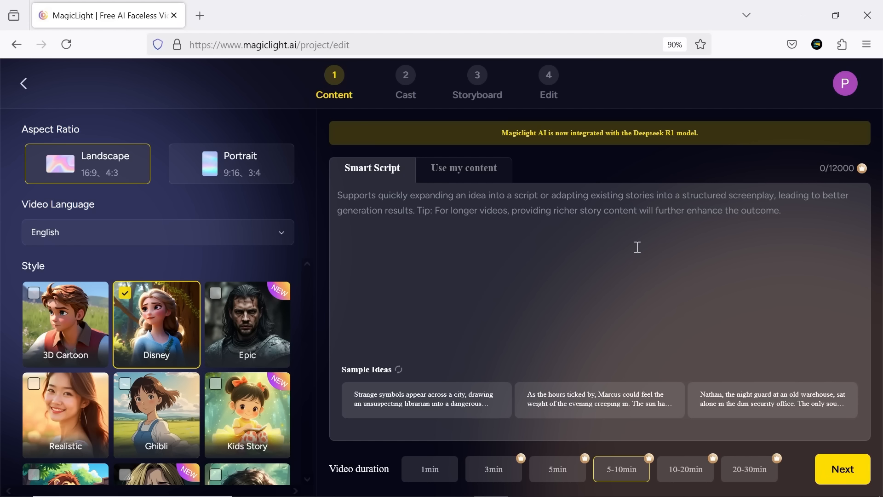
Step: Try out the sample ideas as the Smart Script text, refreshing the suggestions for a new set
click(438, 417)
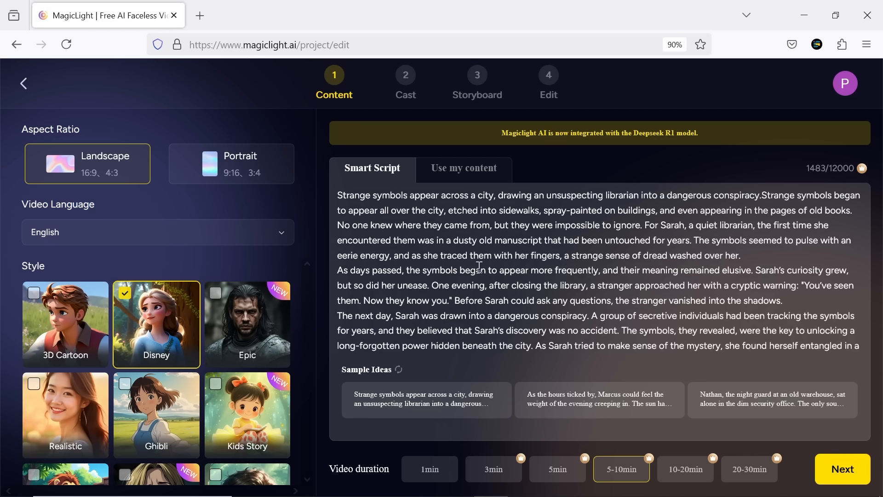
click(557, 390)
click(719, 399)
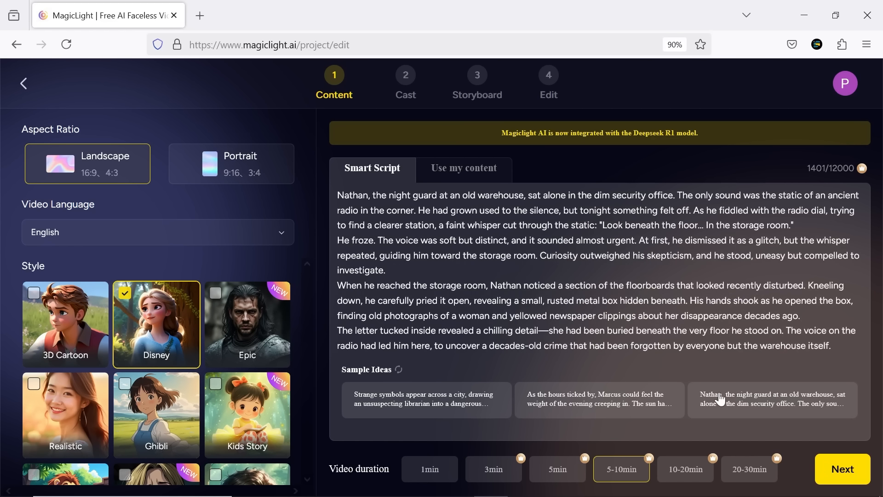
click(400, 371)
click(411, 398)
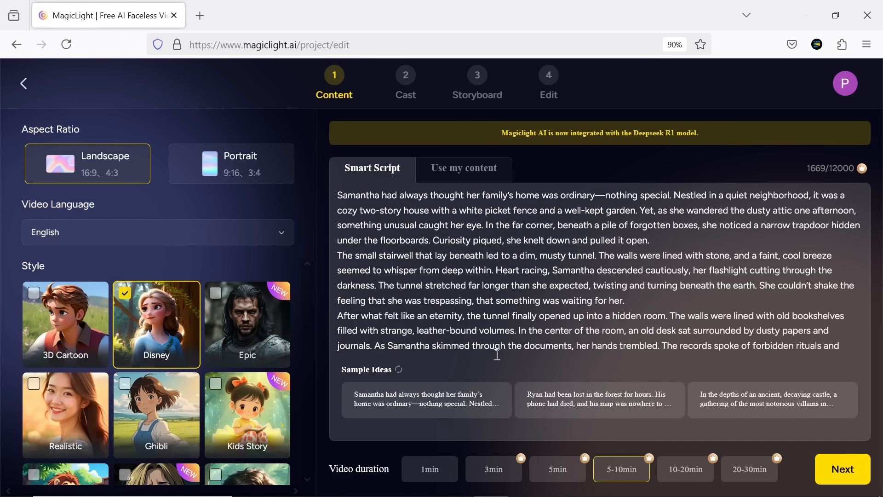
Step: Clear the sample text from the MagicLight Smart Script and paste the copied story in its place
click(565, 272)
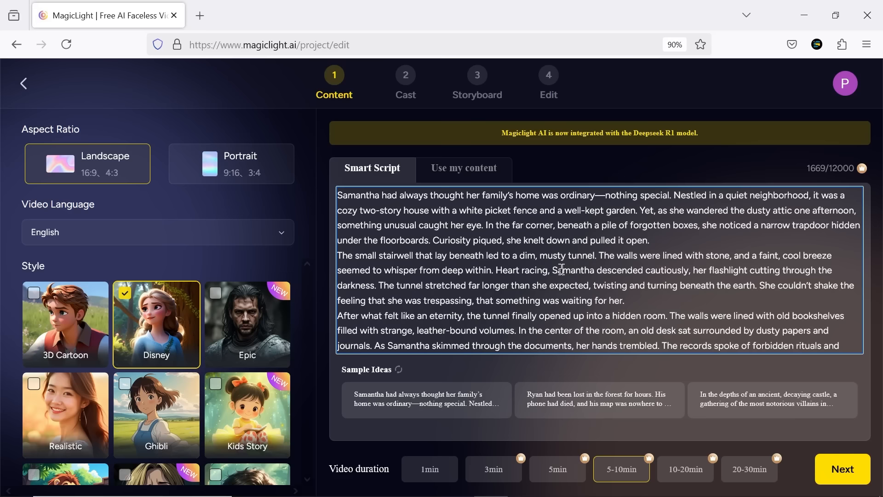
key(ctrl+a)
key(BackSpace)
right_click(402, 196)
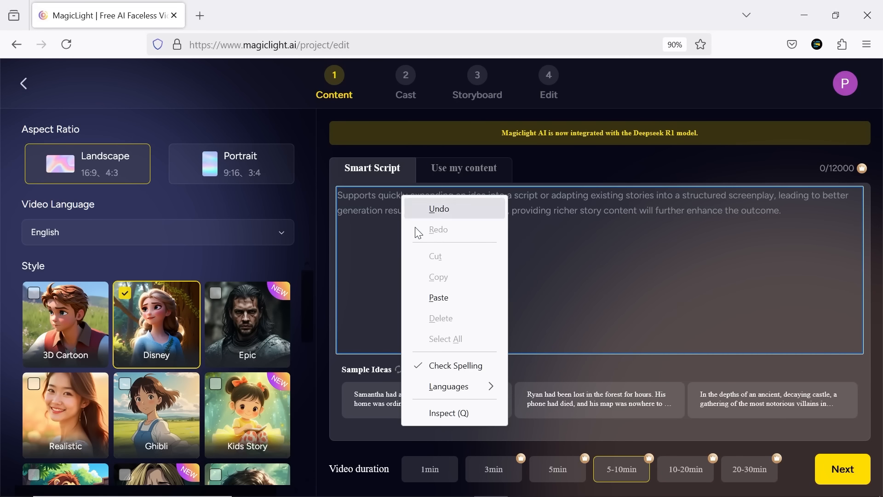
click(439, 298)
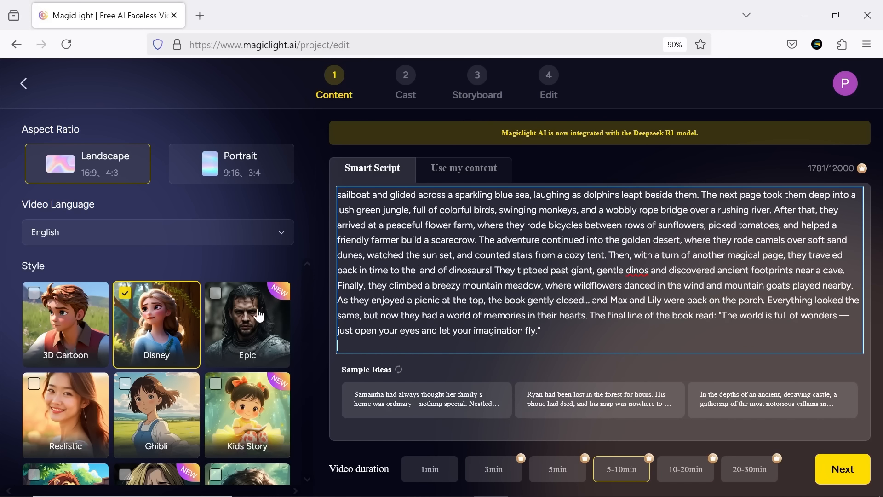
Step: Try the Portrait aspect ratio, return to Landscape, and choose English as the video language
click(201, 171)
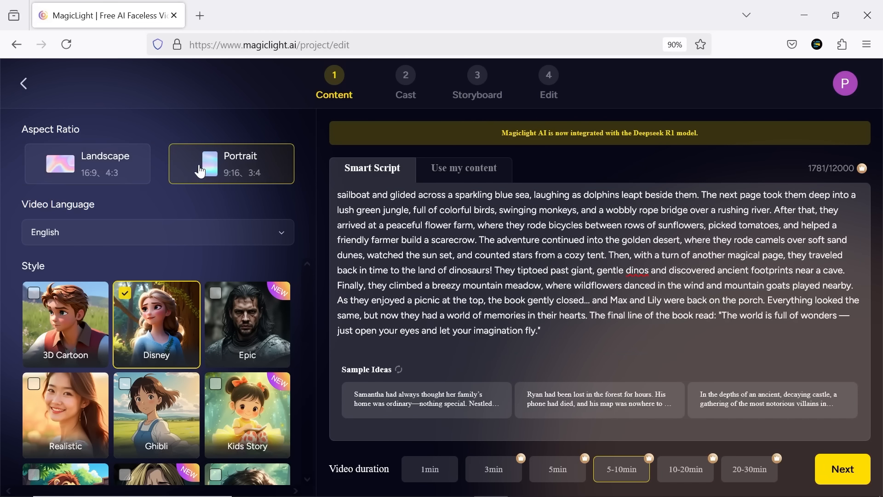
click(106, 175)
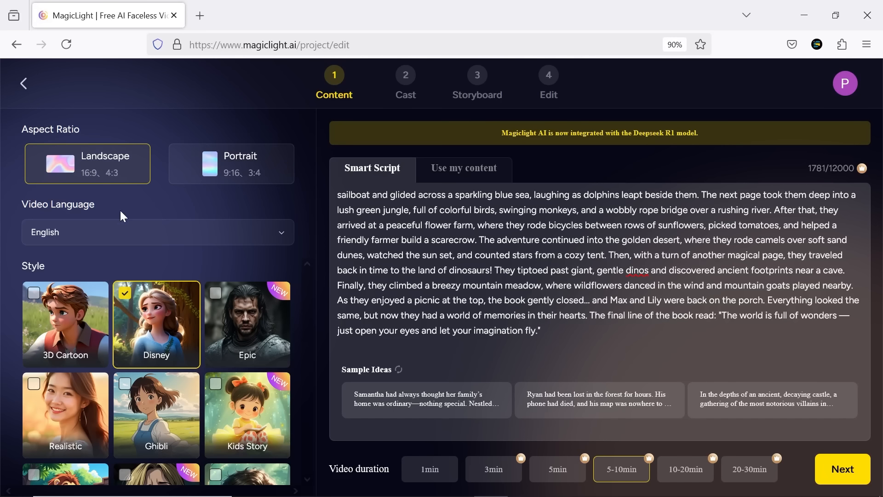
click(106, 232)
scroll(106, 301, down, 3)
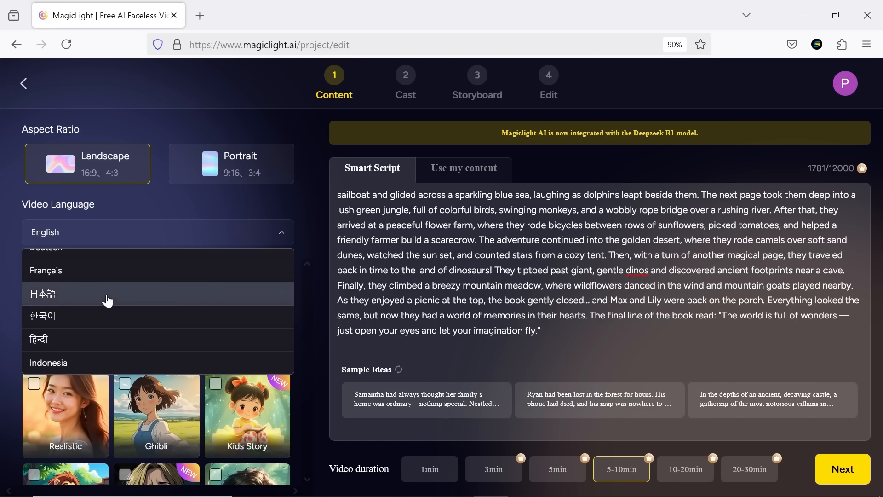
scroll(110, 353, up, 5)
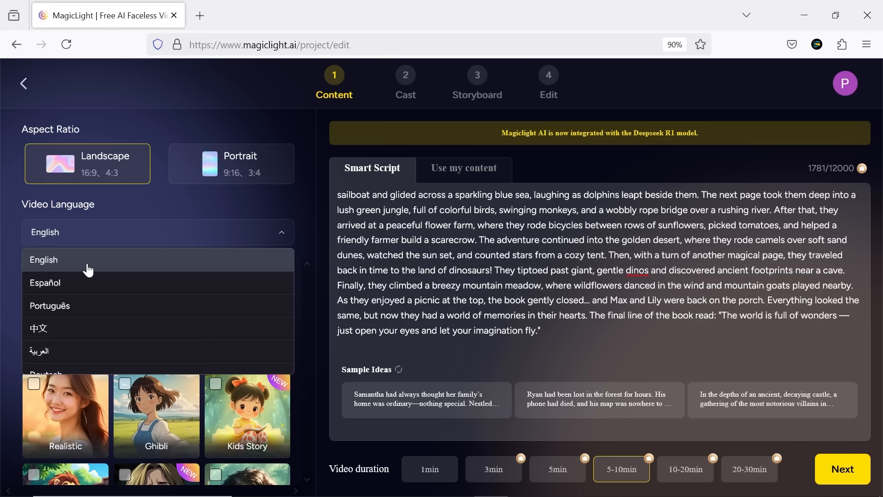
click(89, 268)
Step: Look through the available video styles and return to Disney
middle_click(304, 272)
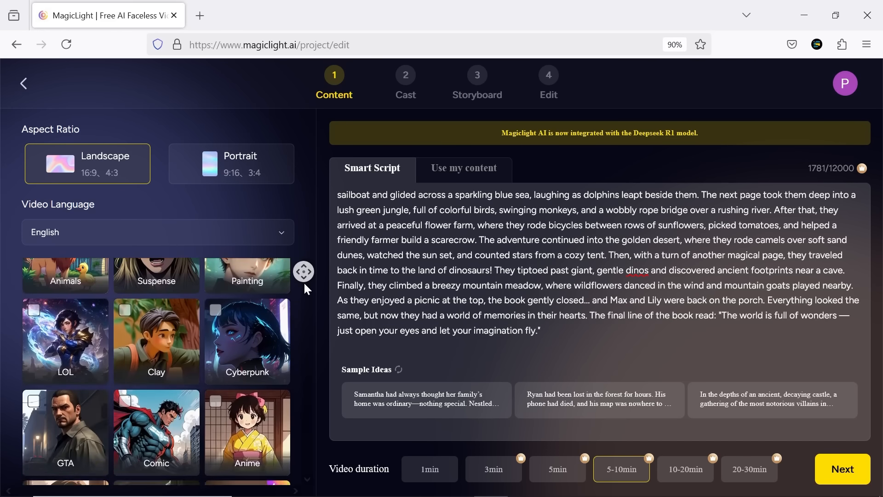
middle_click(304, 285)
scroll(302, 315, up, 3)
scroll(302, 319, up, 5)
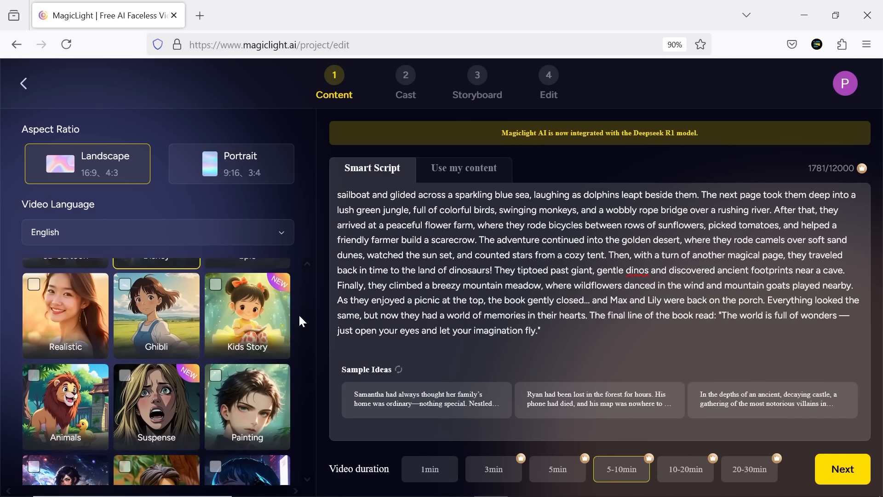
click(172, 327)
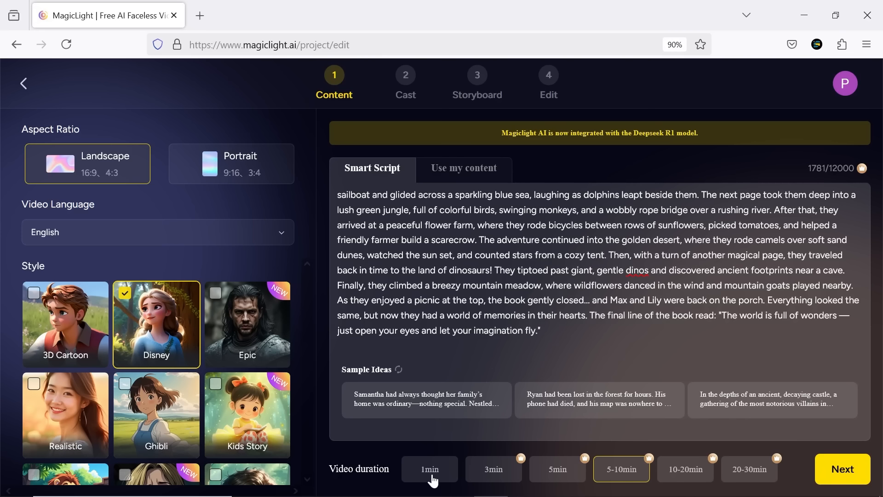
Step: Set the video duration to 5-10min and proceed to generate the scene-by-scene script
click(448, 479)
click(516, 478)
click(570, 480)
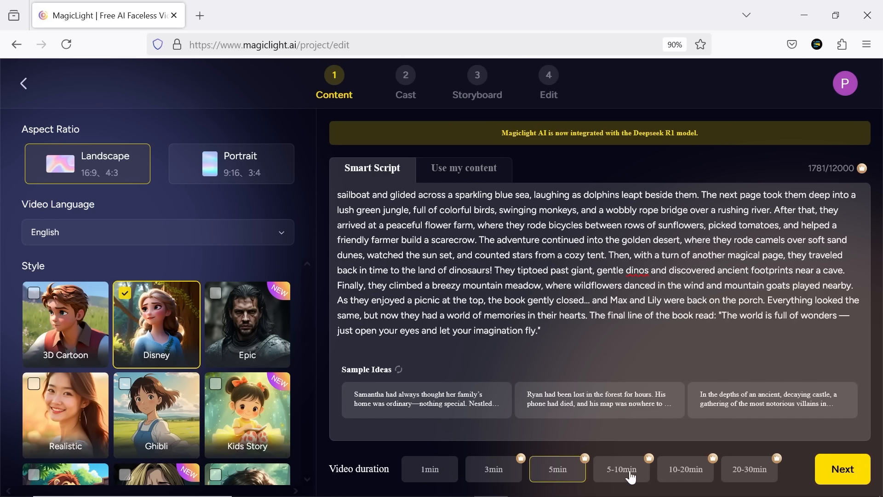
click(638, 478)
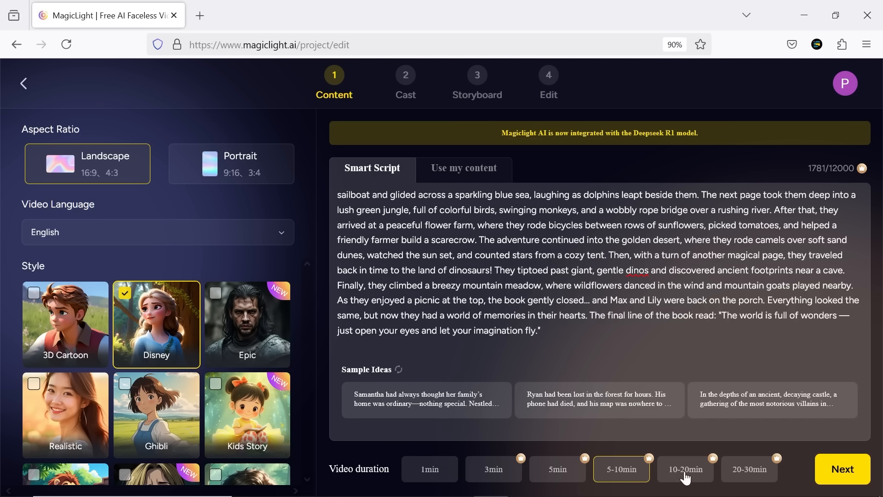
click(839, 472)
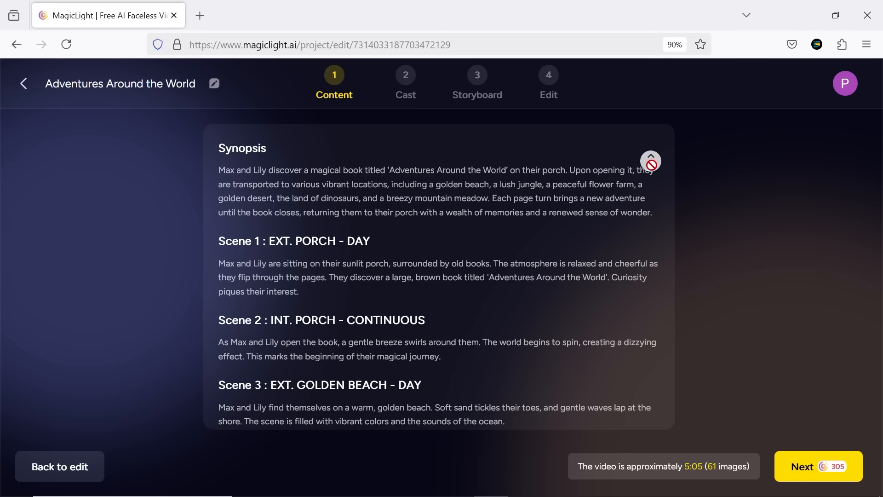
Step: Read through the generated synopsis and scenes, and discard the project to return to editing the content
scroll(653, 171, down, 5)
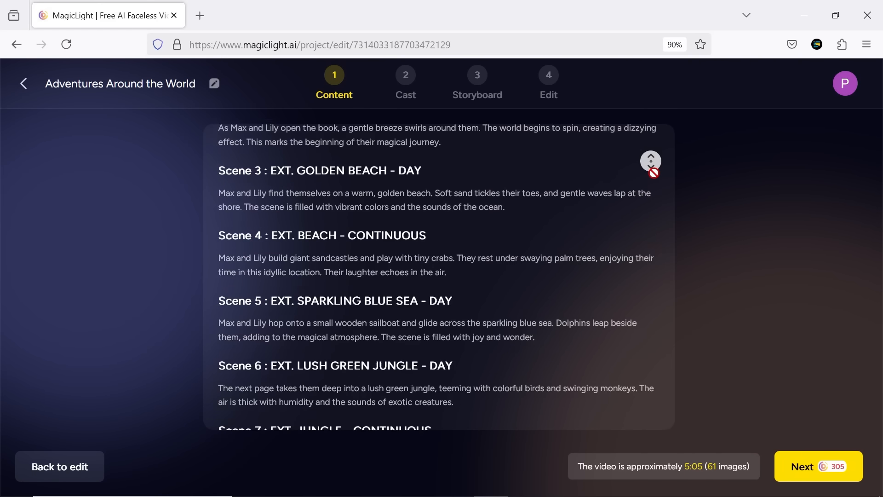
scroll(650, 161, down, 5)
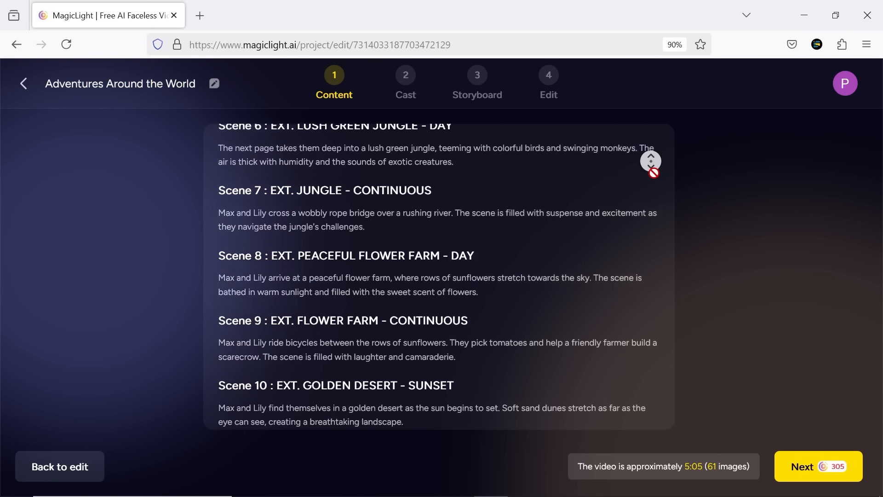
scroll(651, 161, down, 5)
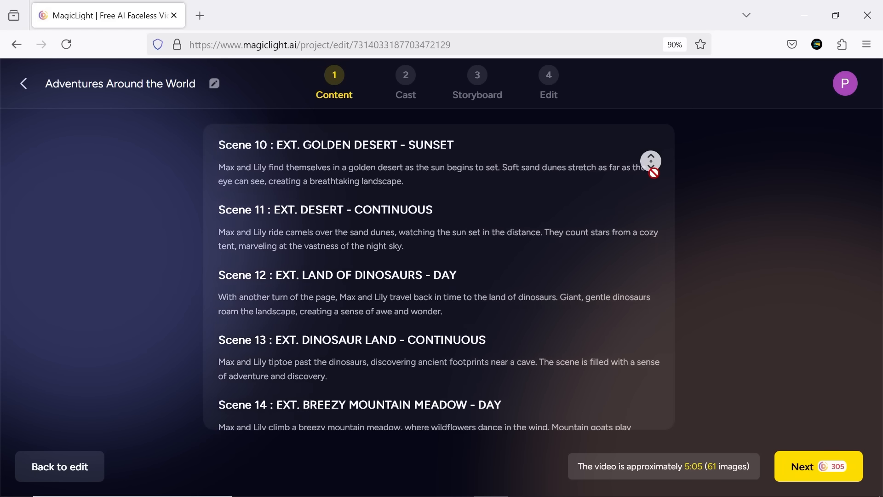
scroll(653, 171, down, 5)
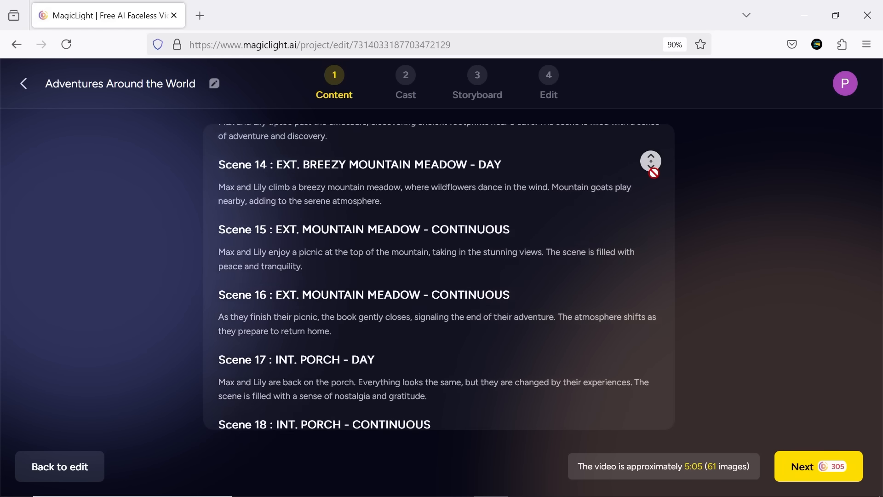
scroll(654, 173, down, 2)
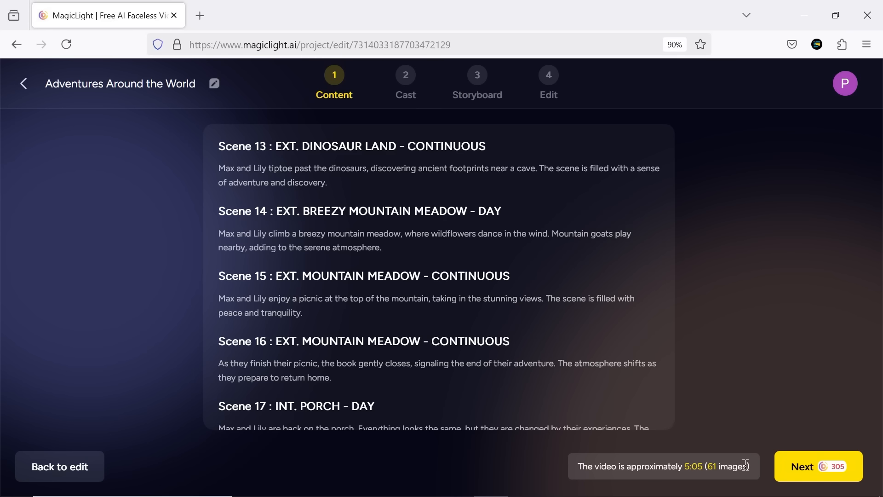
click(70, 474)
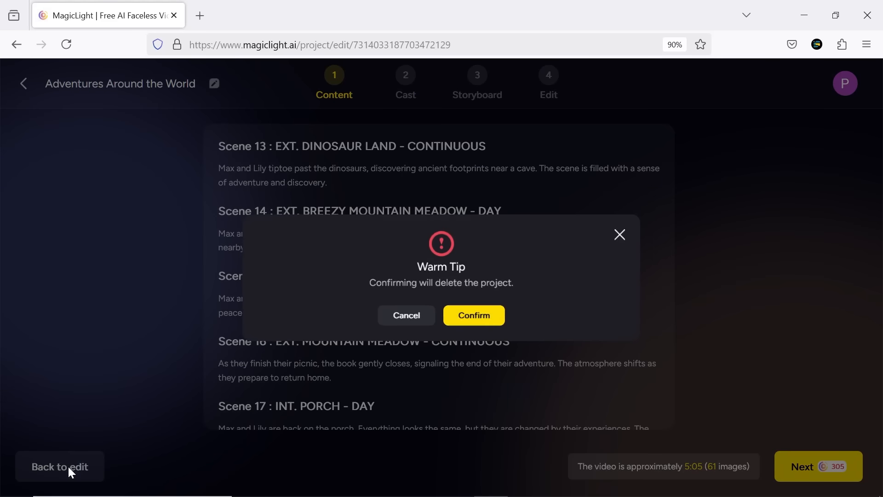
click(454, 318)
Step: Try the 5min video duration and look through the script generated for it
click(558, 469)
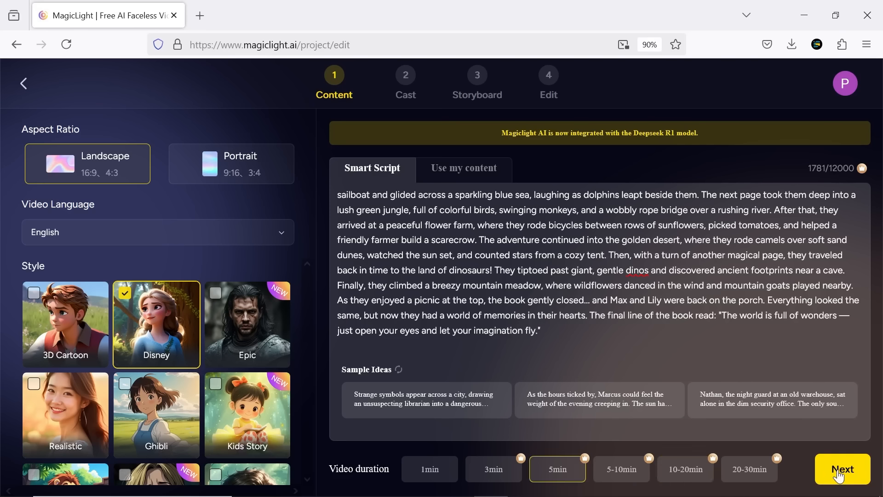
click(843, 469)
middle_click(641, 164)
scroll(641, 165, down, 6)
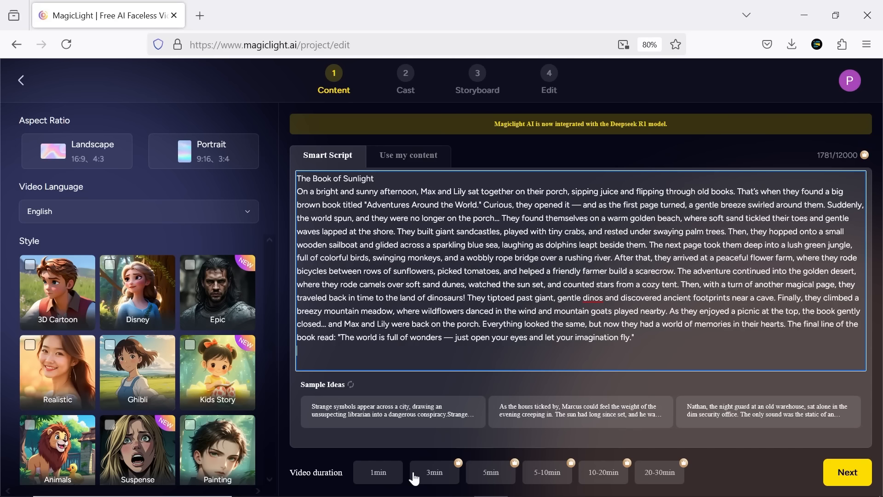
Step: Generate a script with the 1min video duration and look through its scenes
click(378, 472)
click(838, 474)
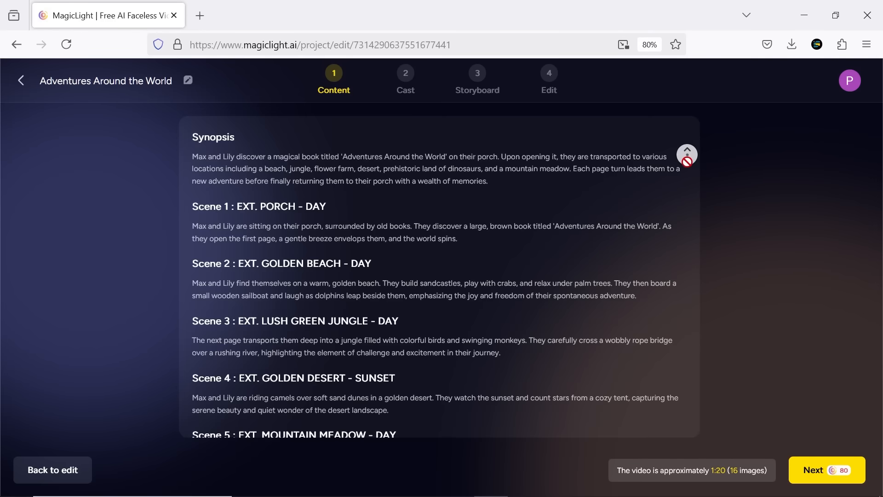
middle_click(685, 154)
scroll(686, 154, down, 4)
Step: Generate a script with the 20-30min video duration and look through its scenes
click(661, 481)
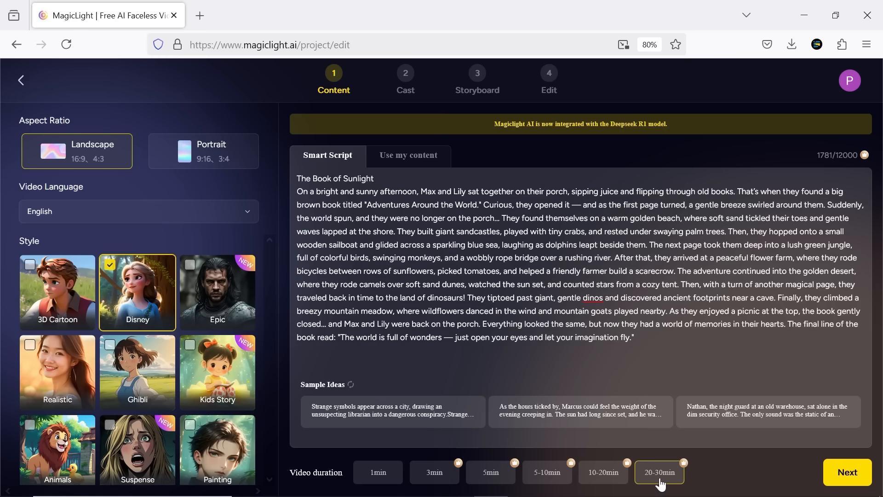
click(847, 473)
middle_click(680, 150)
scroll(680, 151, down, 15)
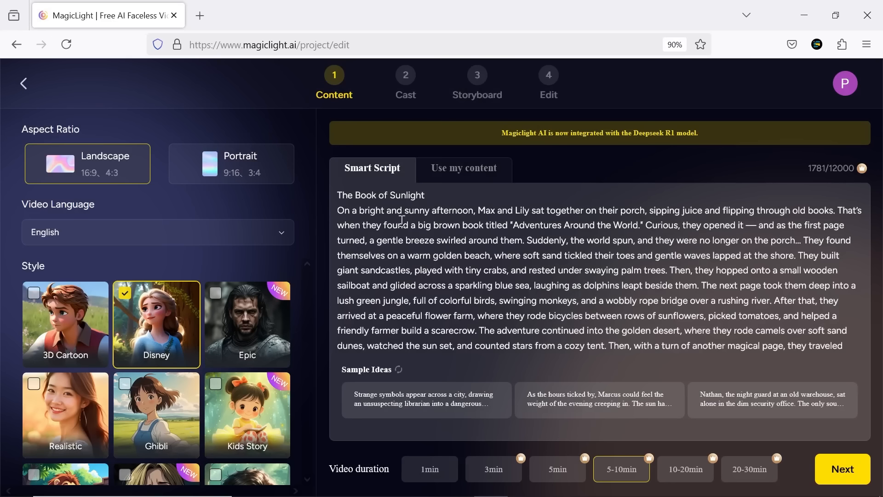
Step: Switch to the Use my content mode, paste the copied story and have it broken down into shots
click(467, 181)
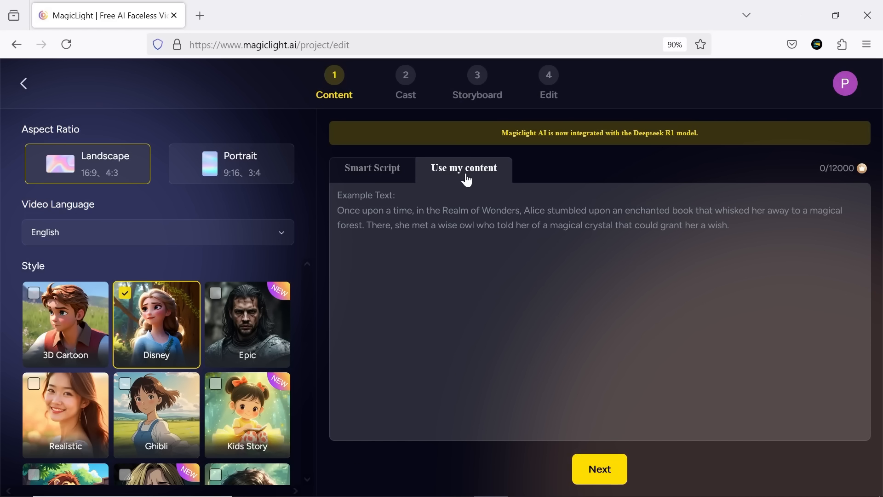
right_click(419, 229)
click(460, 332)
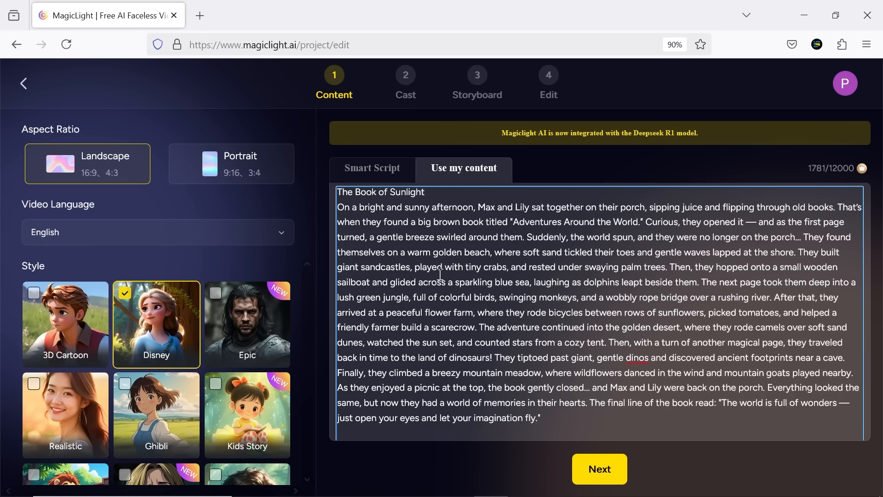
click(598, 469)
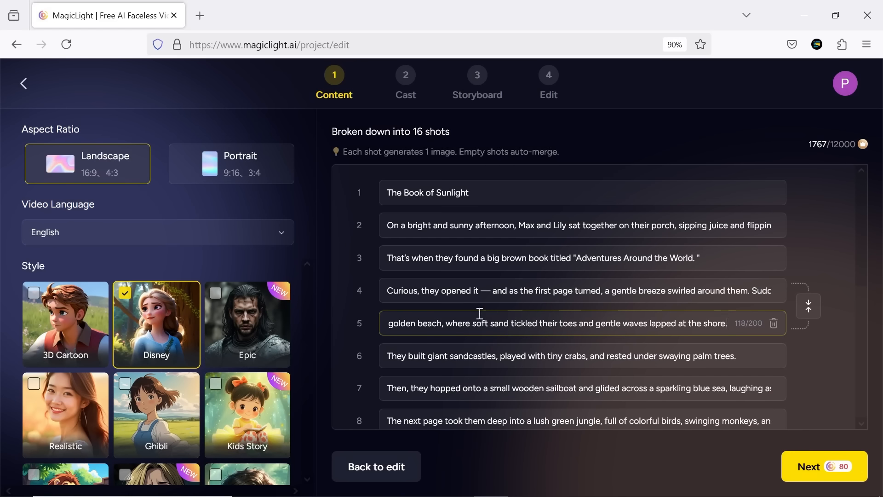
Step: Examine the text of the individual shots from the start to the end of the breakdown
click(415, 185)
click(605, 258)
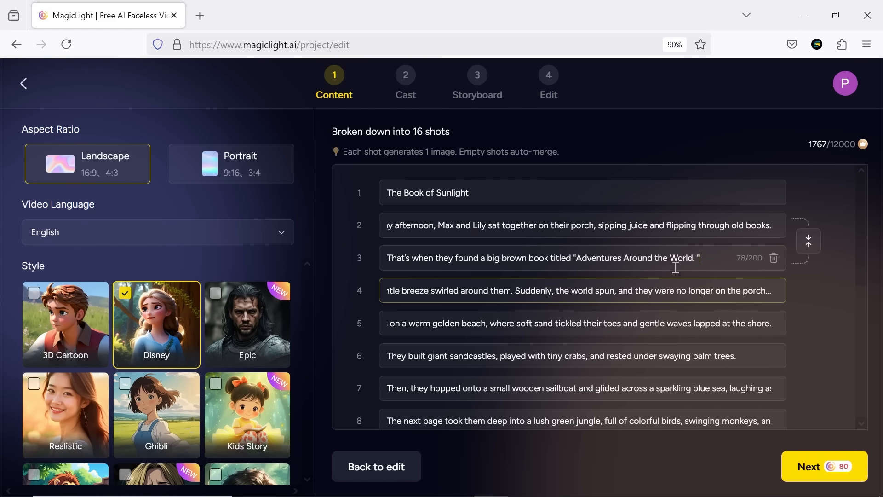
scroll(730, 280, down, 6)
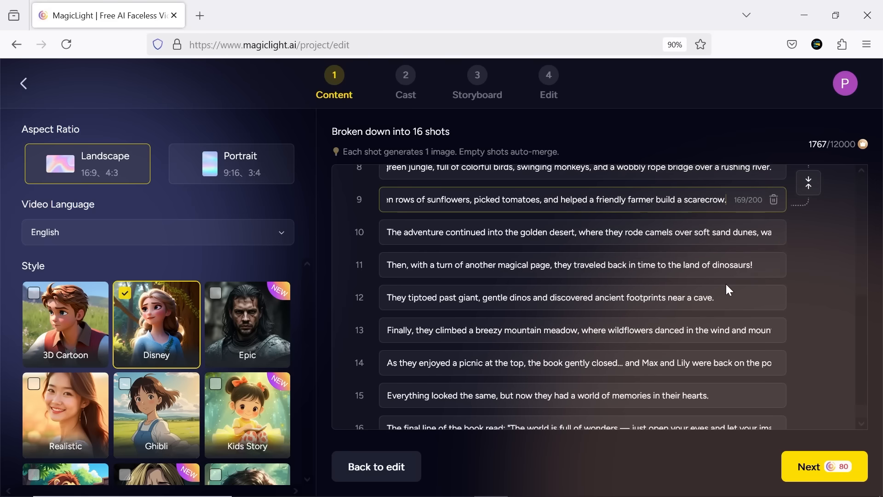
click(472, 403)
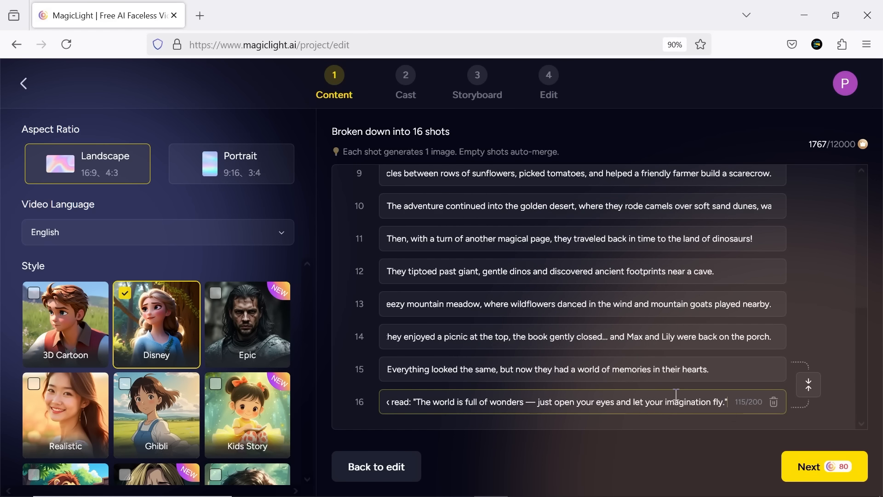
scroll(676, 394, up, 6)
Step: Delete the title shot "The Book of Sunlight" from the shot breakdown
click(418, 193)
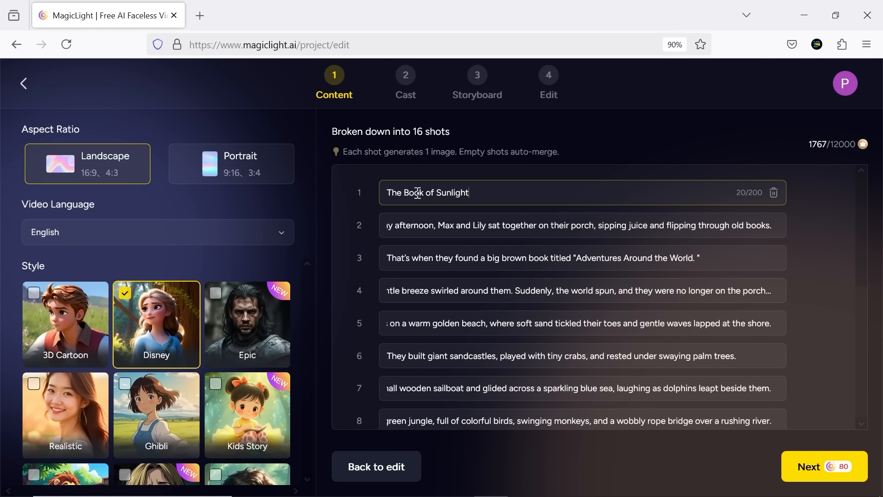
click(775, 194)
click(464, 309)
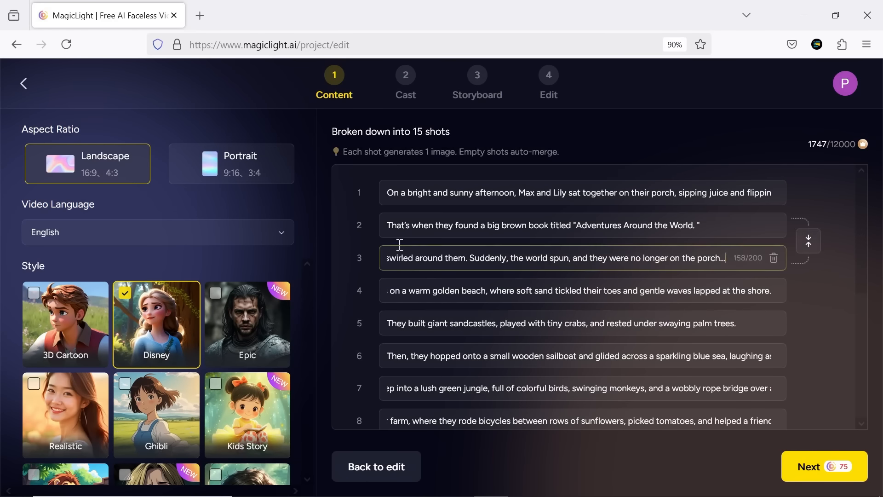
Step: Split the sailboat shot after "a sparkling blue sea," and merge the two parts back together
click(573, 356)
key(Return)
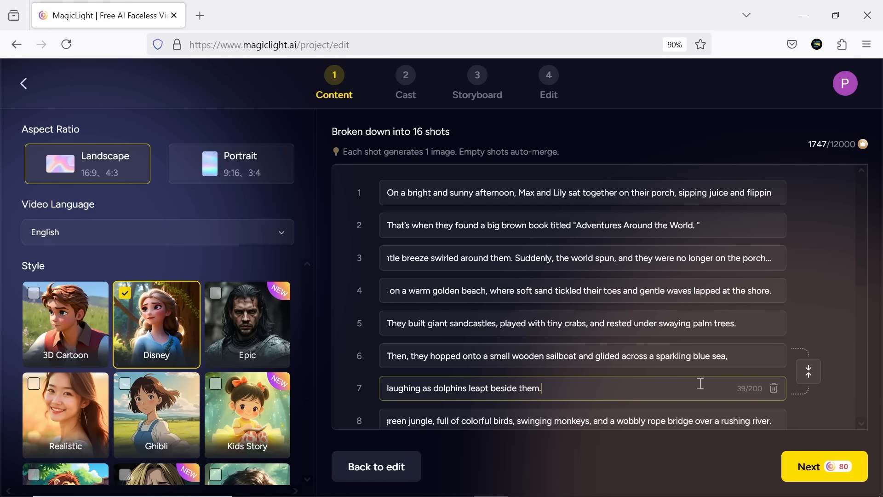
click(809, 373)
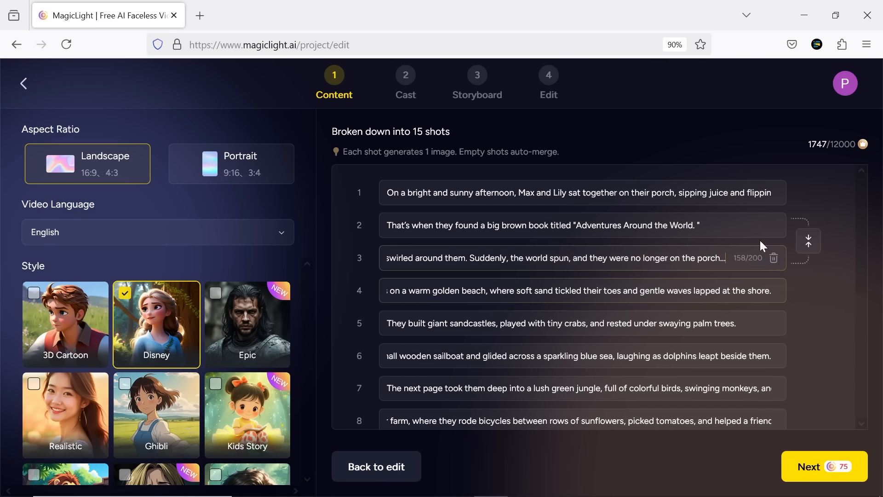
Step: Proceed to the cast stage, open Max for editing and browse the character library
click(821, 468)
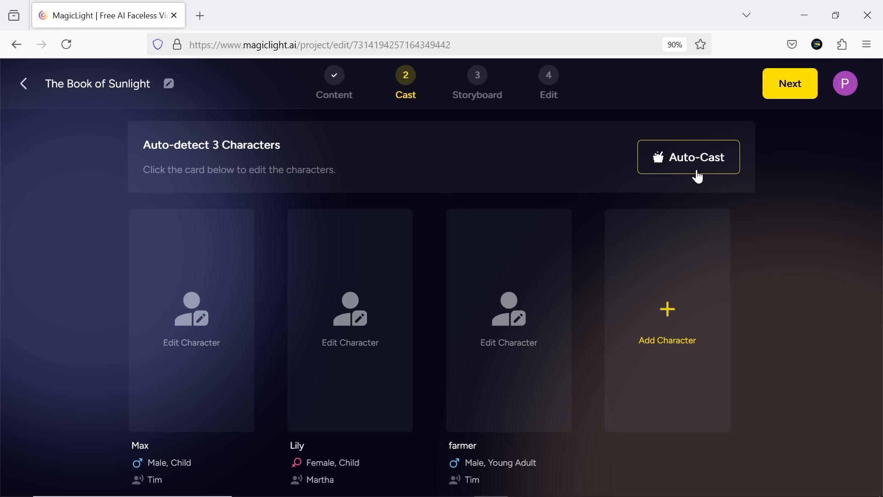
click(213, 340)
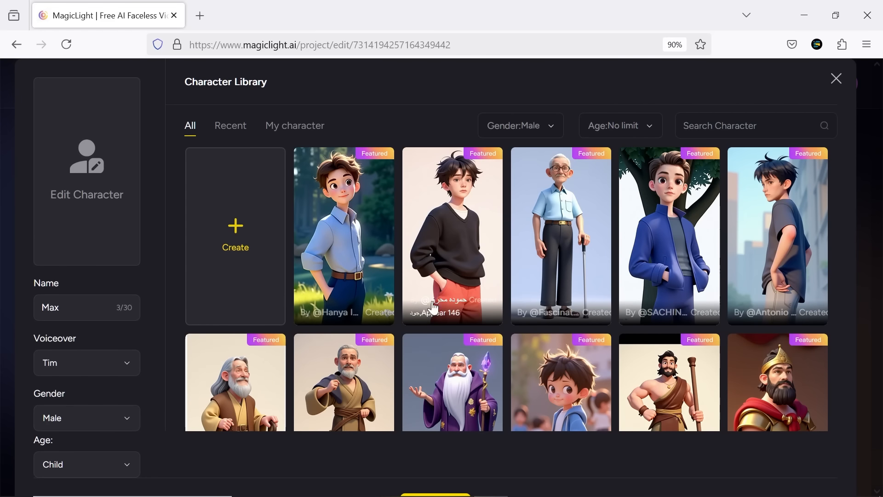
scroll(738, 354, down, 15)
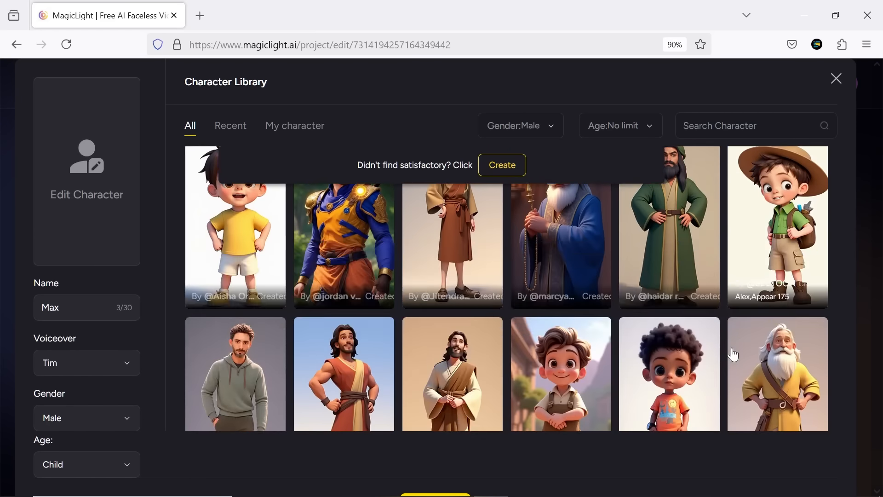
middle_click(828, 152)
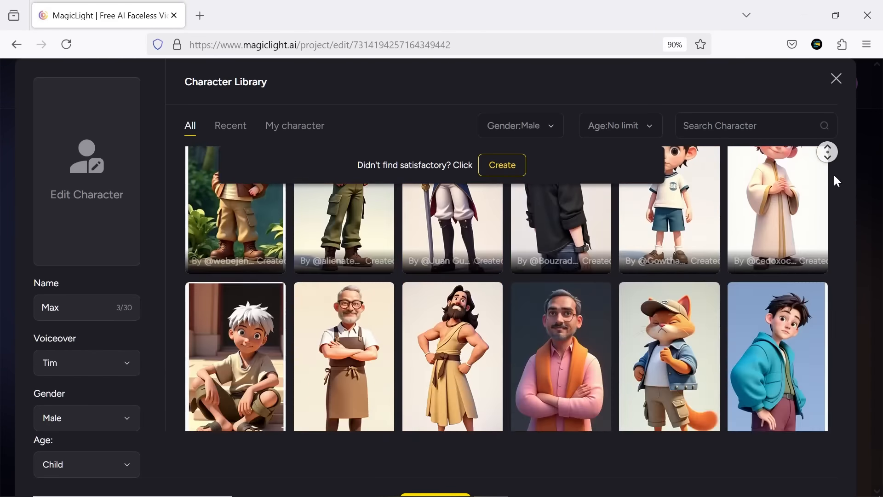
Step: Try the Female gender filter in the character library and set the gender to No limit
click(549, 133)
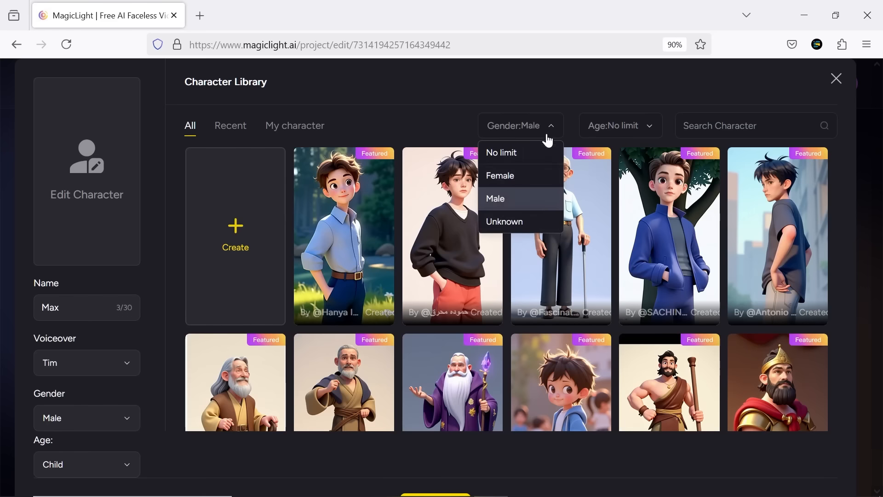
click(491, 175)
click(552, 134)
click(492, 151)
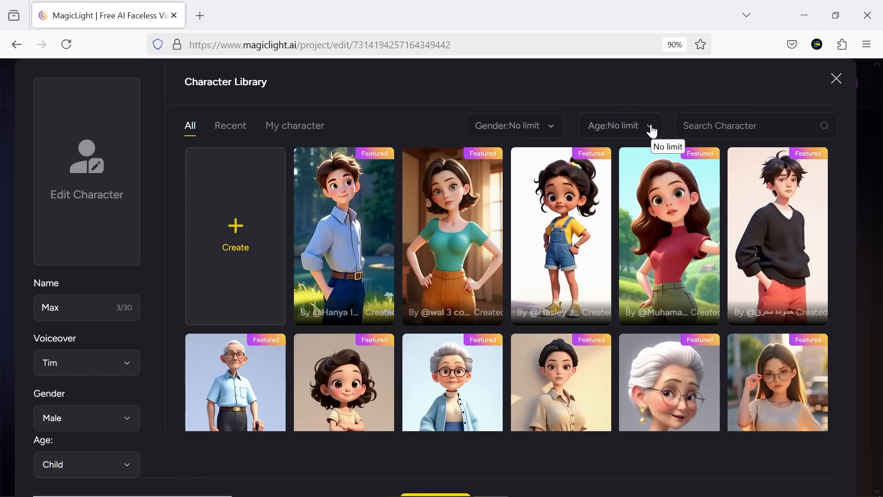
Step: Try different age filters in the character library, including Young Adult
click(650, 130)
click(596, 174)
click(653, 131)
click(642, 197)
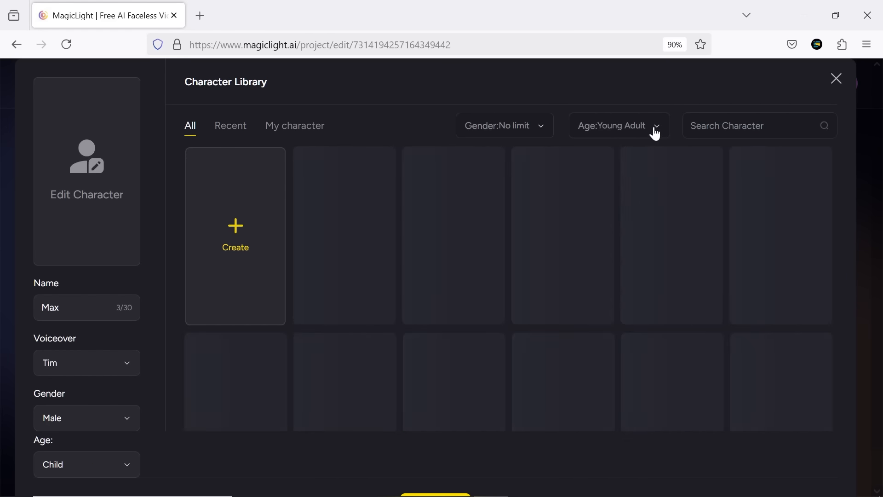
click(652, 132)
click(642, 221)
Step: Start creating a custom character for Max with the category Human and the age Child
click(243, 236)
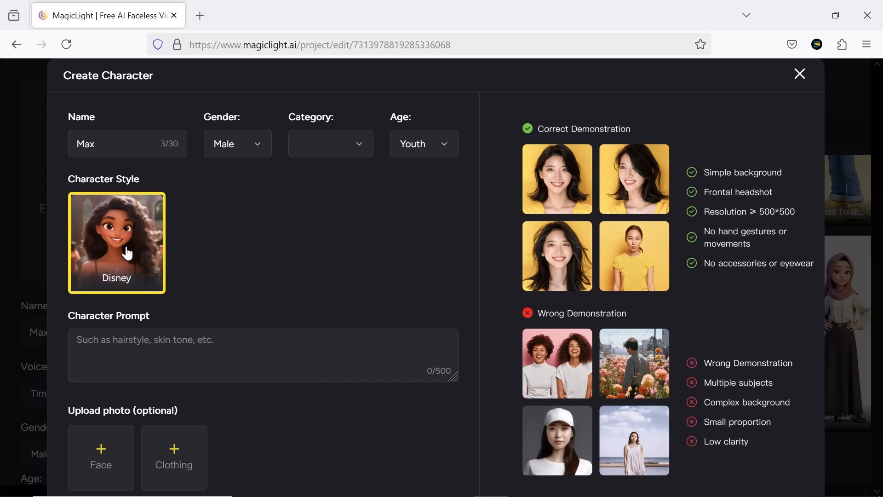
click(355, 153)
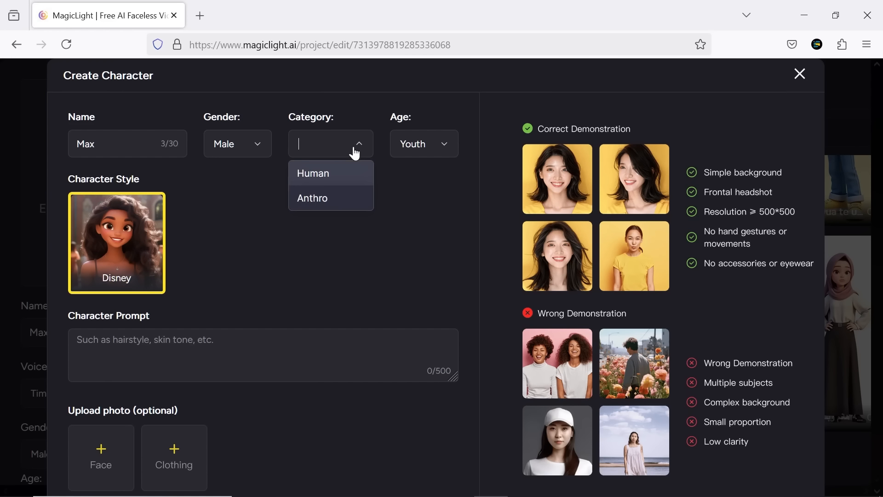
click(333, 179)
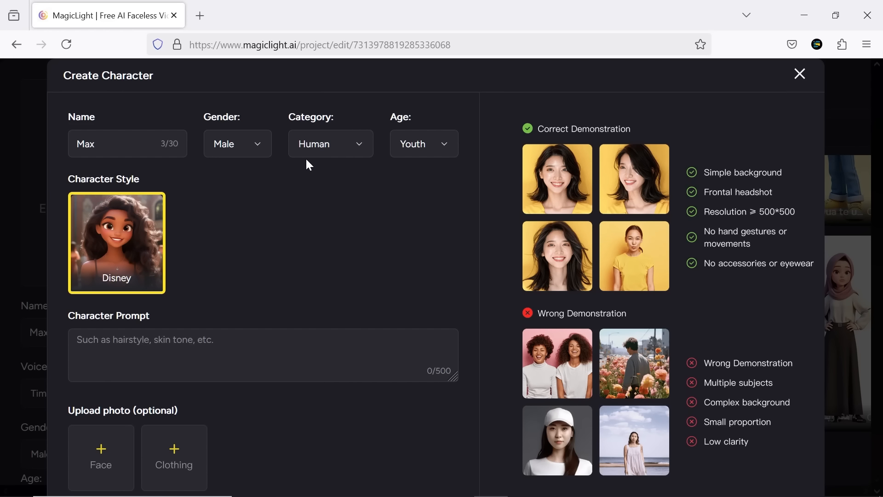
click(441, 151)
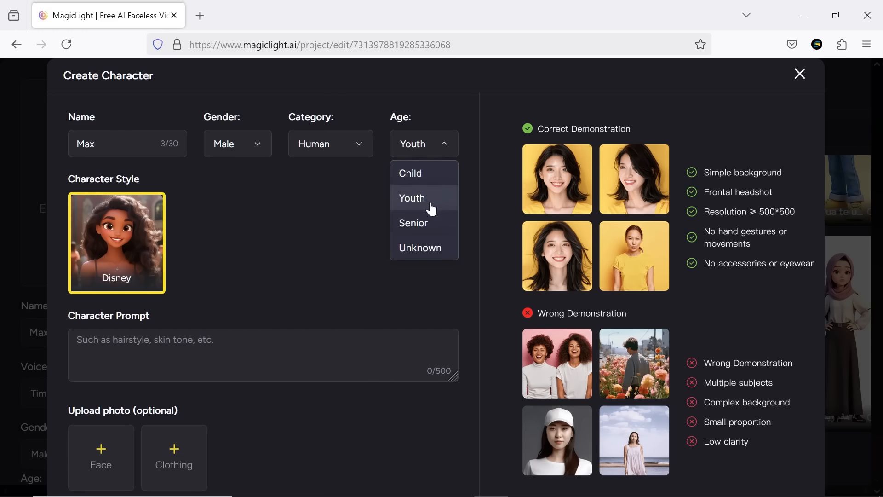
click(425, 174)
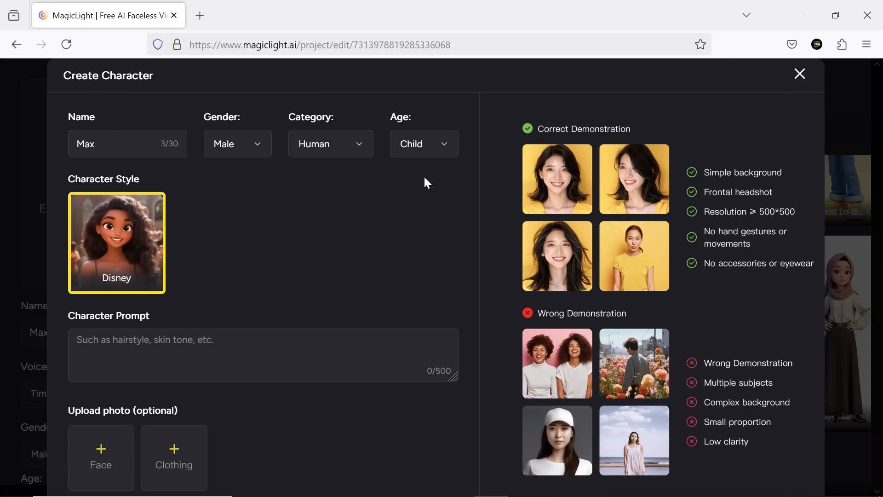
Step: Paste the copied description of Max into the character prompt
right_click(142, 341)
click(190, 209)
scroll(352, 373, down, 1)
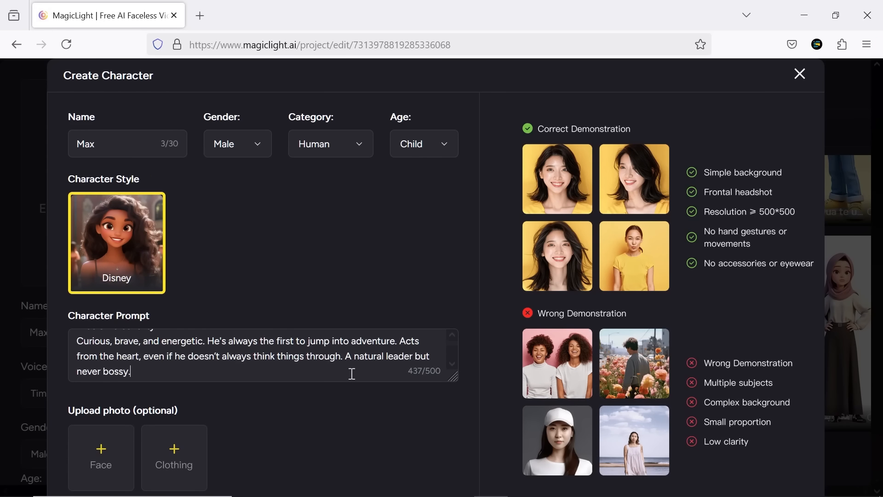
scroll(128, 447, down, 1)
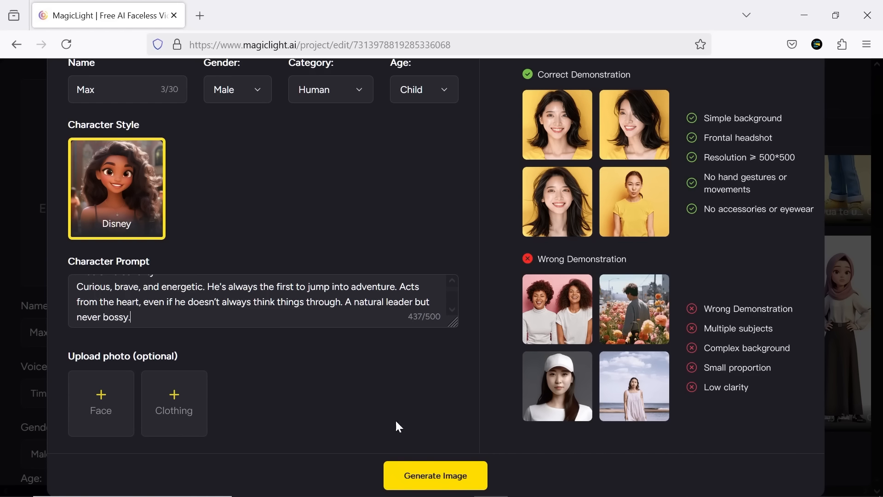
Step: Generate Max's custom character image, reopen its settings, and return to apply the generated image
click(445, 478)
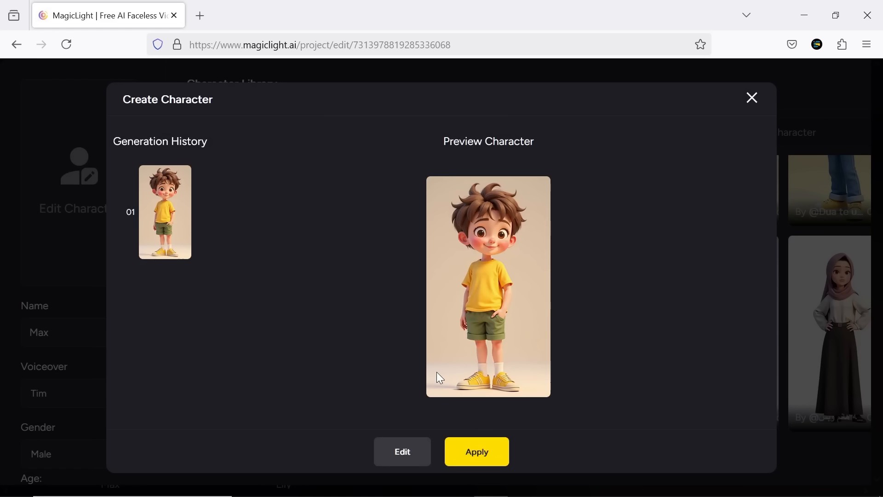
click(420, 458)
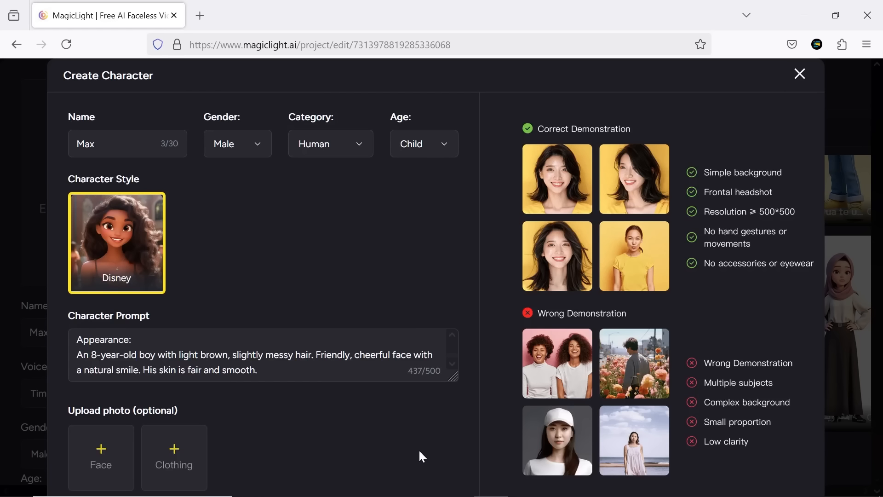
scroll(196, 410, down, 2)
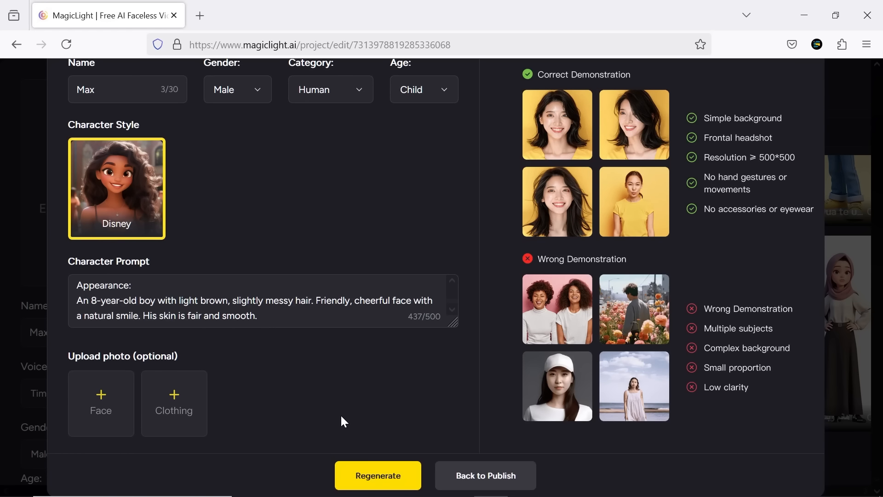
click(472, 474)
click(489, 454)
Step: Assign the newly created boy from the personal character collection to Max and save the choice
click(286, 135)
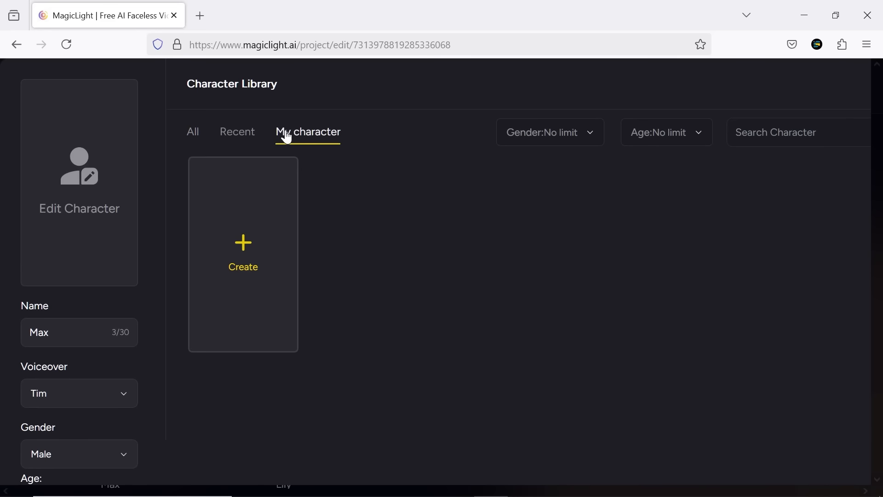
click(349, 230)
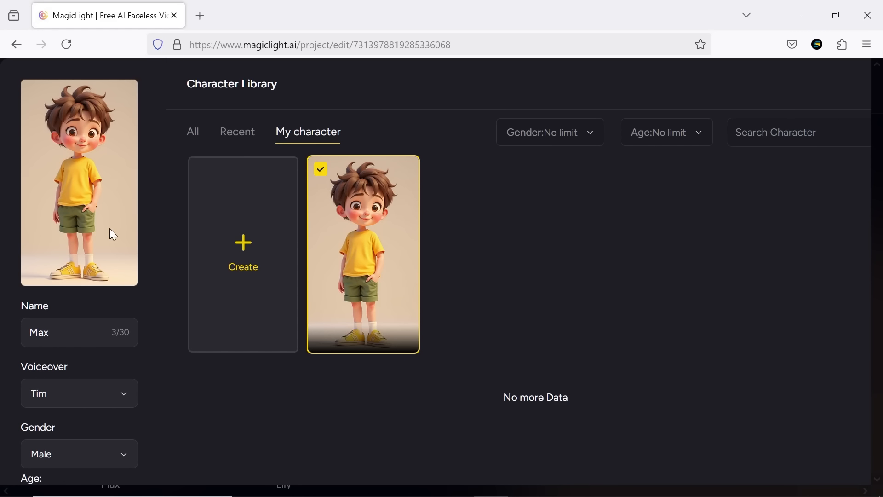
scroll(522, 313, down, 2)
click(463, 460)
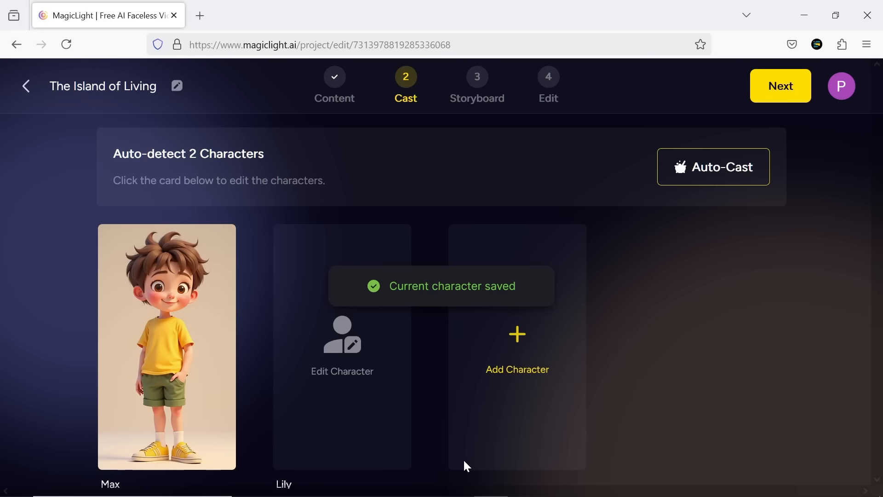
Step: Cast Lily as a featured library girl wearing blue overalls
click(346, 346)
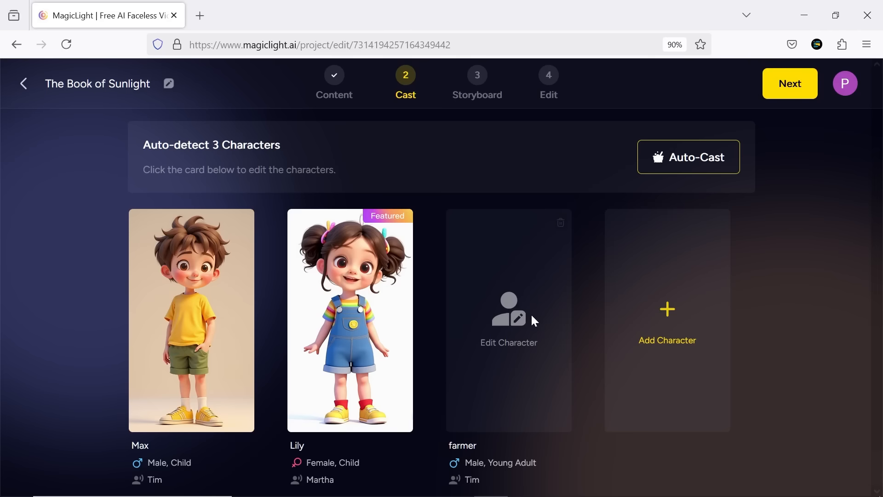
click(532, 316)
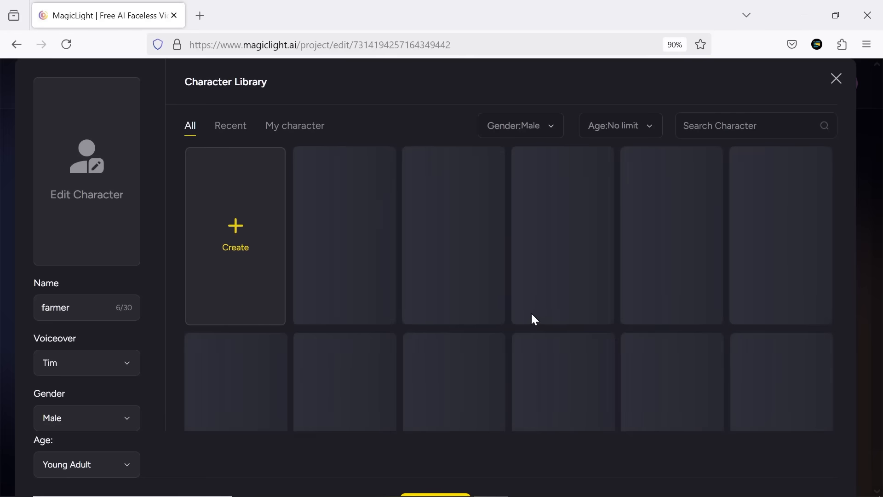
Step: Cast the farmer as the bearded old man in a blue jacket and cap, and proceed to storyboard generation
scroll(792, 275, down, 5)
scroll(794, 274, down, 5)
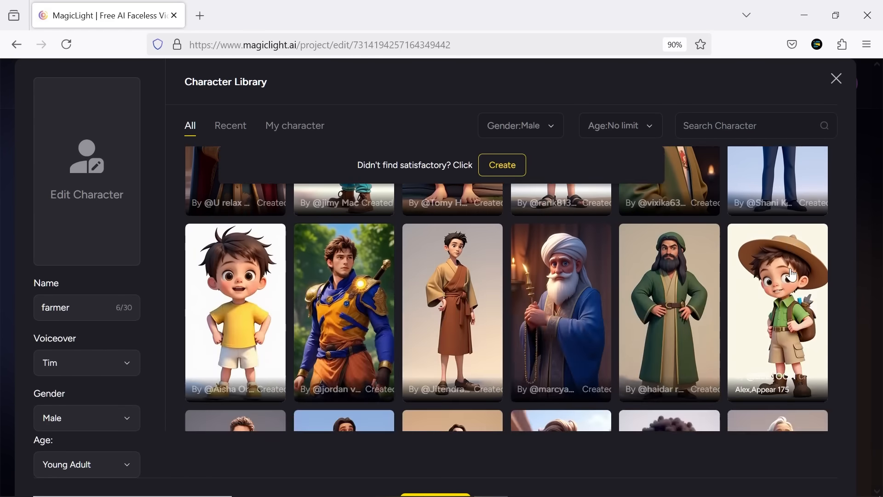
click(565, 276)
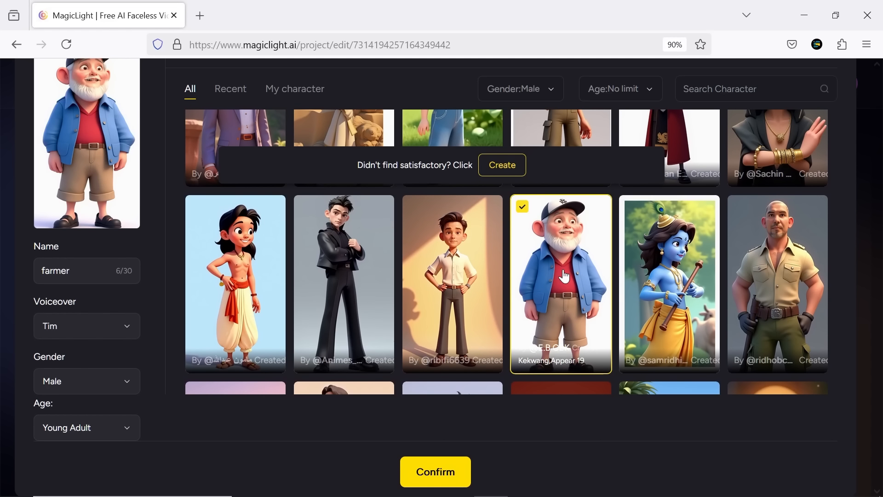
click(432, 468)
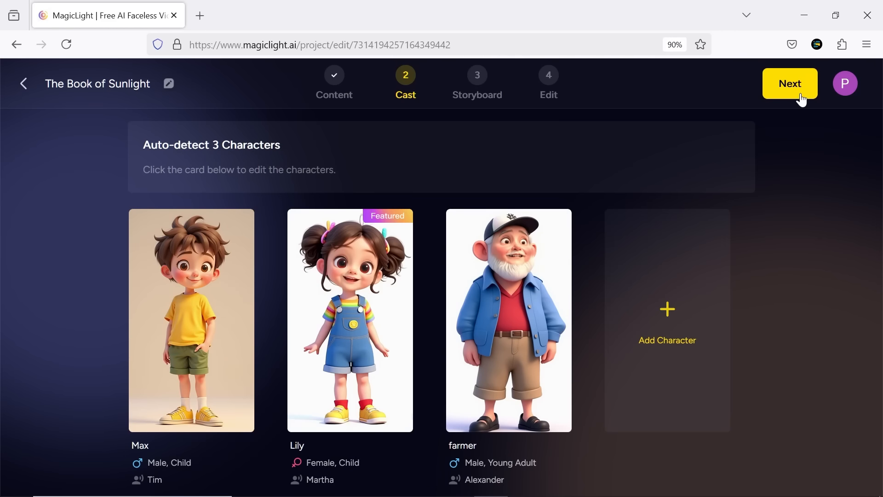
click(800, 93)
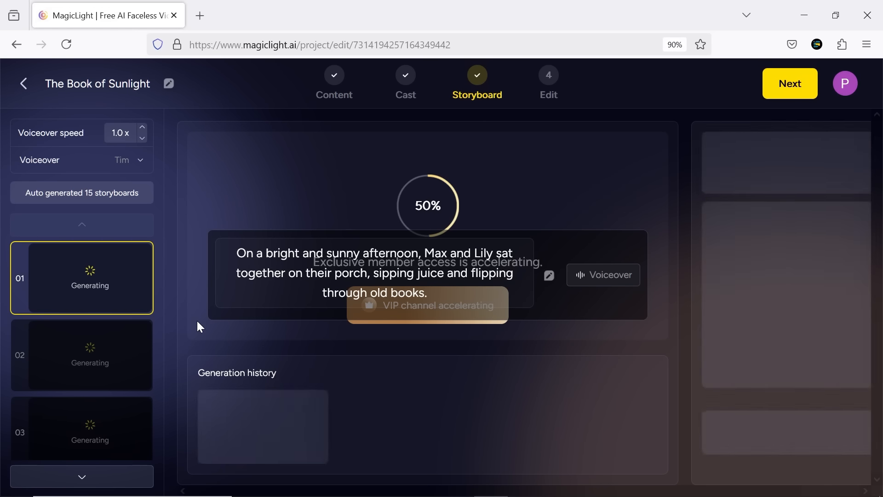
Step: Examine the generated images, captions and prompts of the storyboard scenes up to scene 15
key(ctrl+minus)
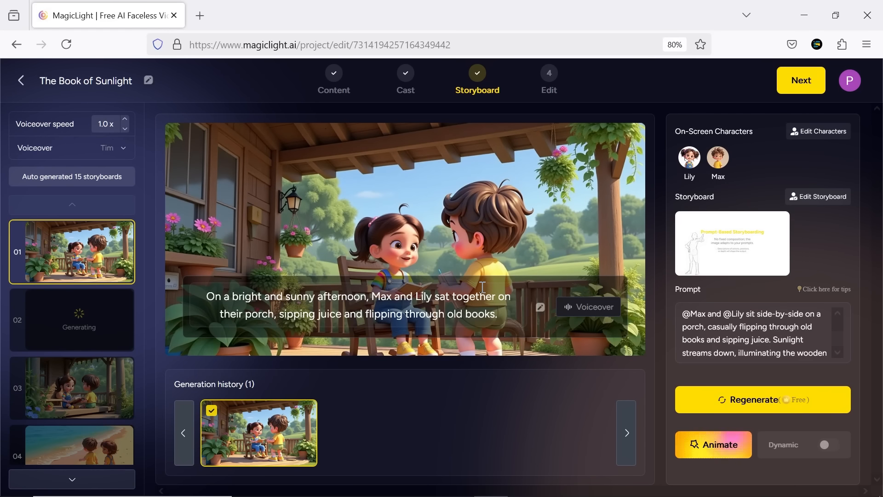
scroll(128, 236, down, 10)
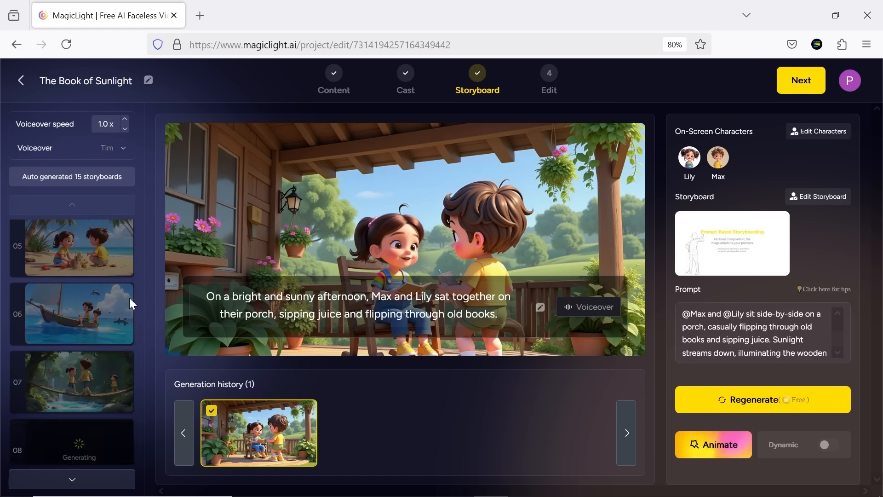
click(100, 327)
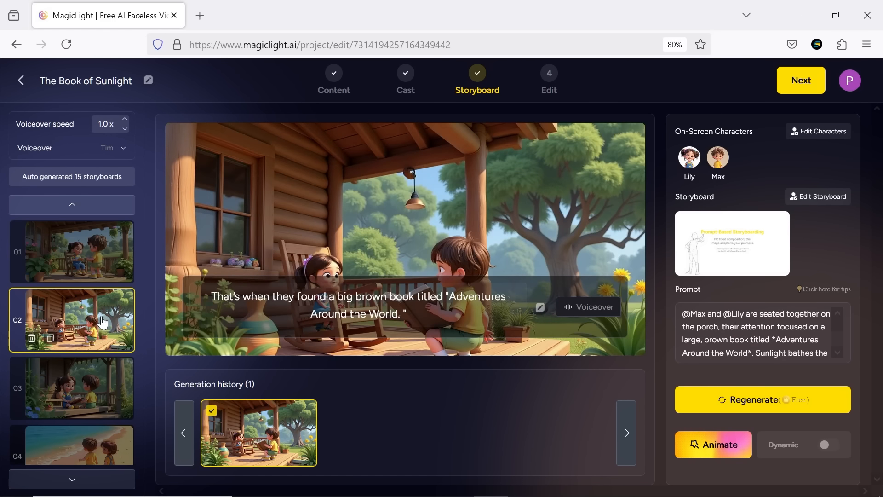
click(102, 383)
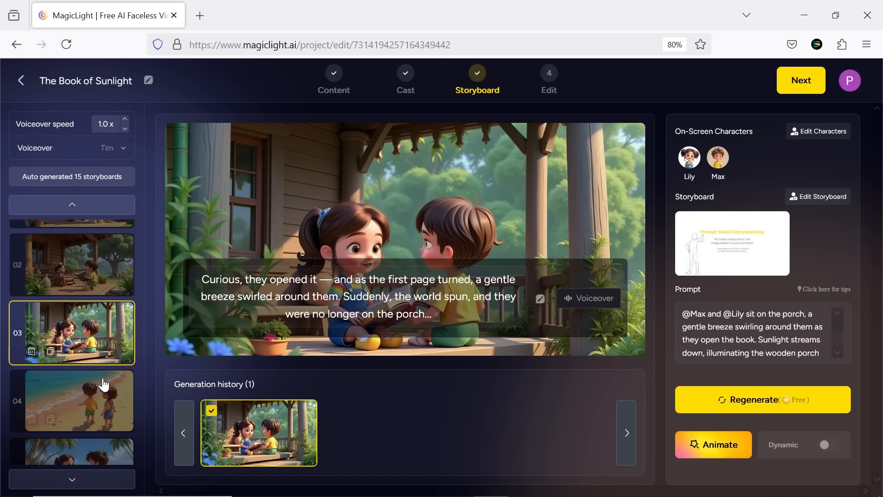
click(103, 390)
click(91, 413)
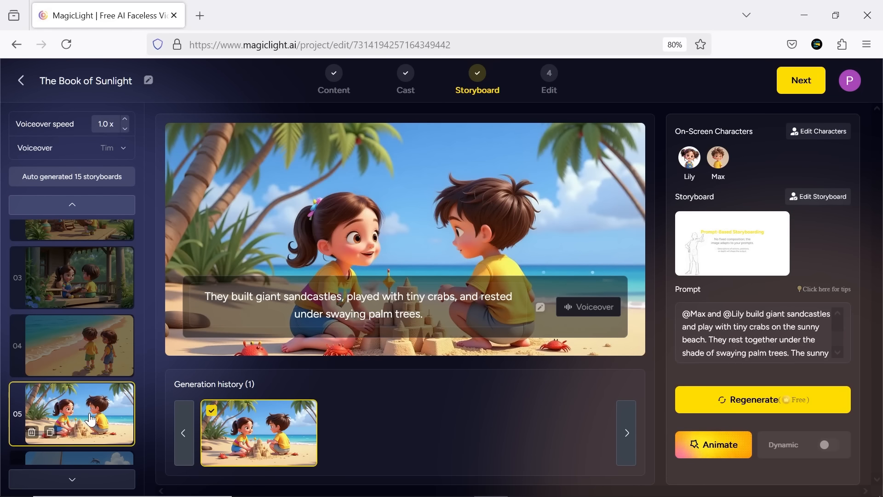
click(96, 381)
click(98, 395)
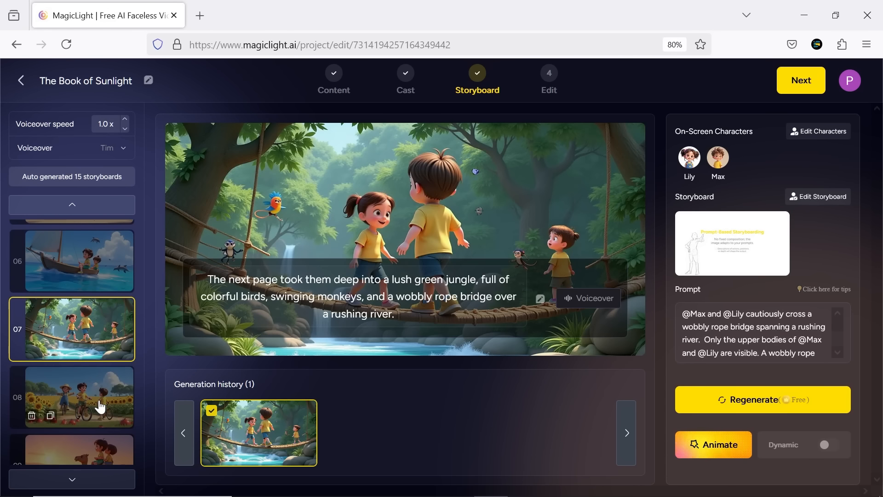
click(100, 405)
click(98, 387)
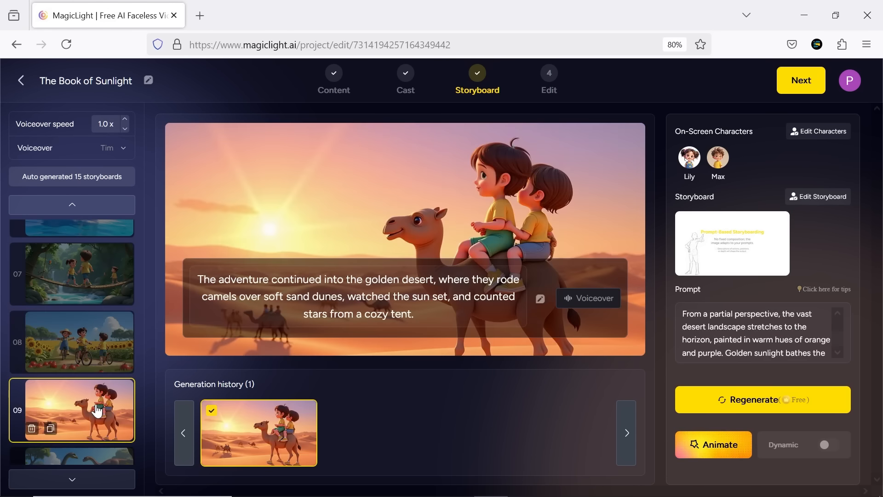
click(92, 420)
click(94, 430)
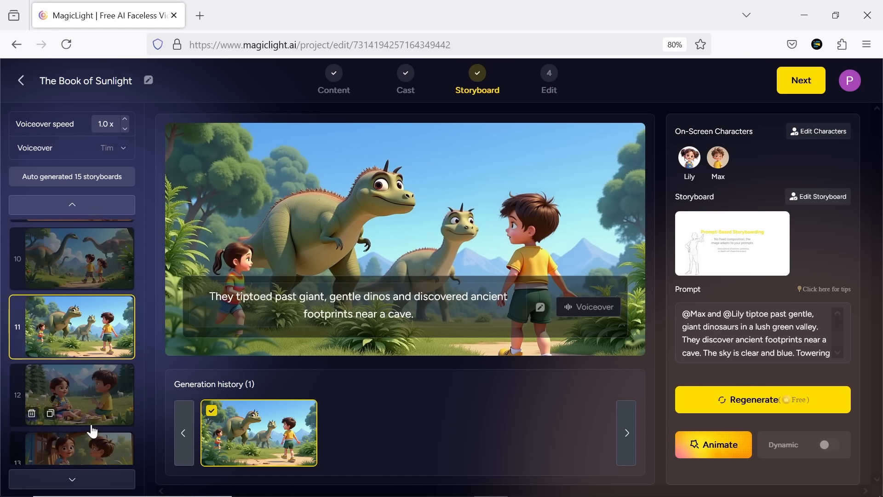
click(91, 423)
click(92, 400)
click(92, 378)
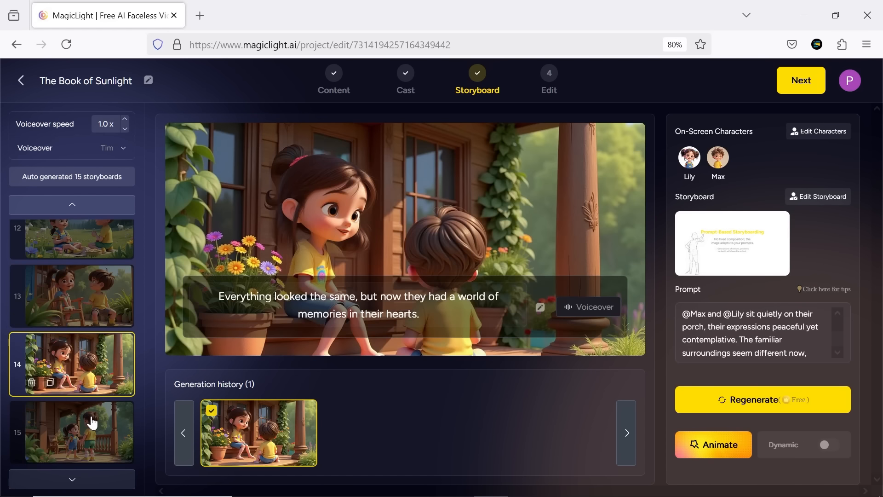
click(91, 420)
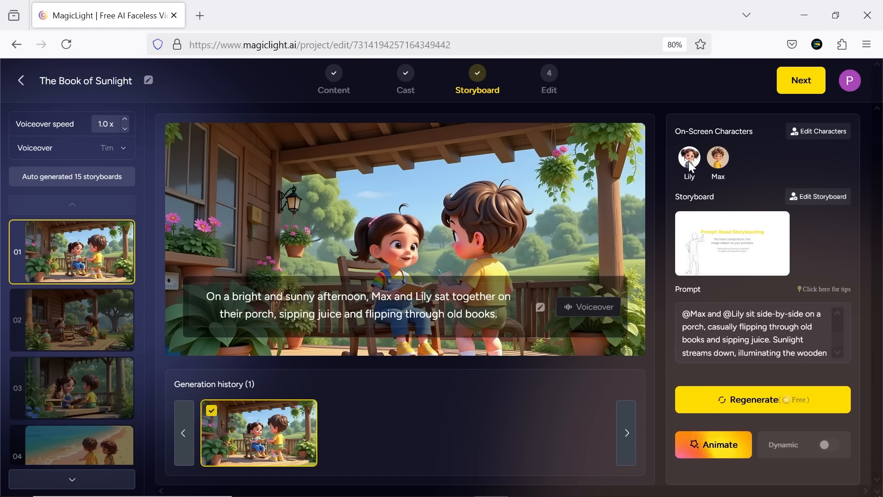
Step: Try exchanging the positions of Lily and Max in scene 01
click(690, 162)
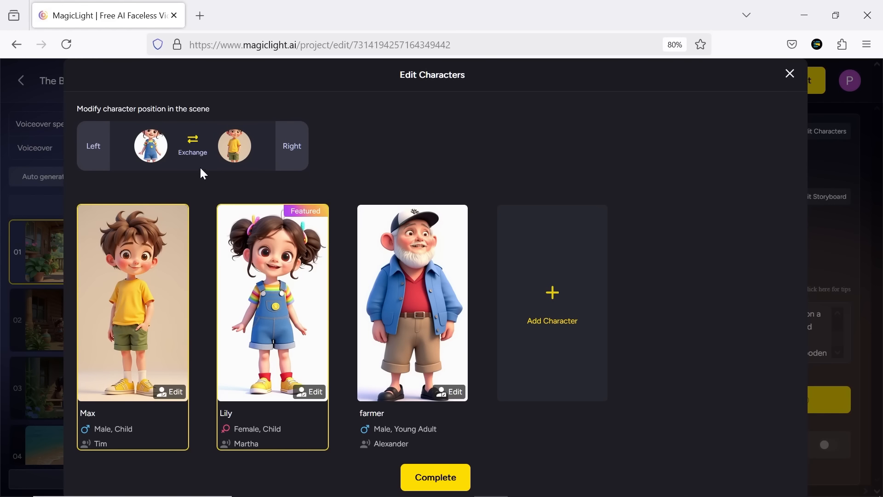
click(192, 150)
click(192, 150)
click(790, 74)
Step: Search the storyboard poses for "Punching" and try different close_shot results for scene 01
click(732, 255)
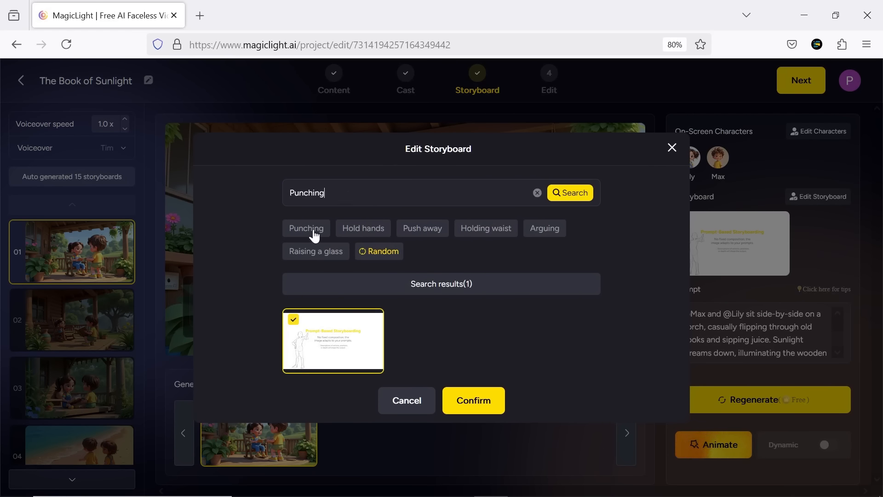
click(561, 194)
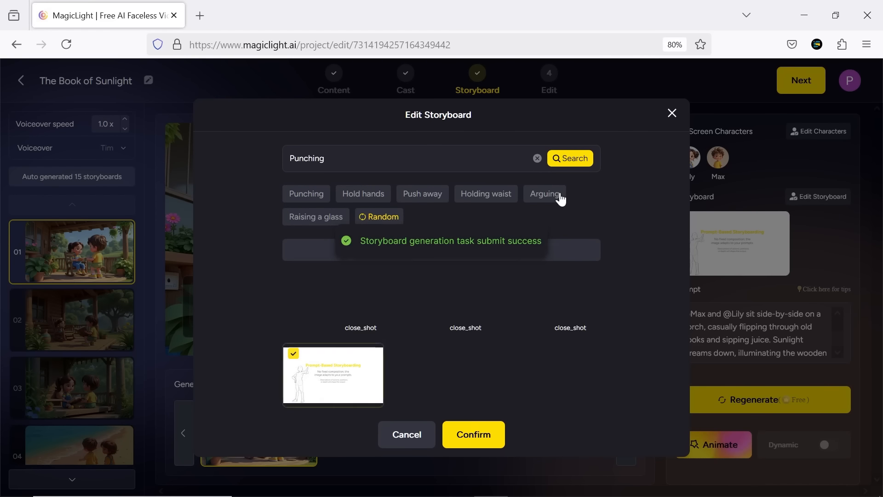
click(366, 322)
click(420, 311)
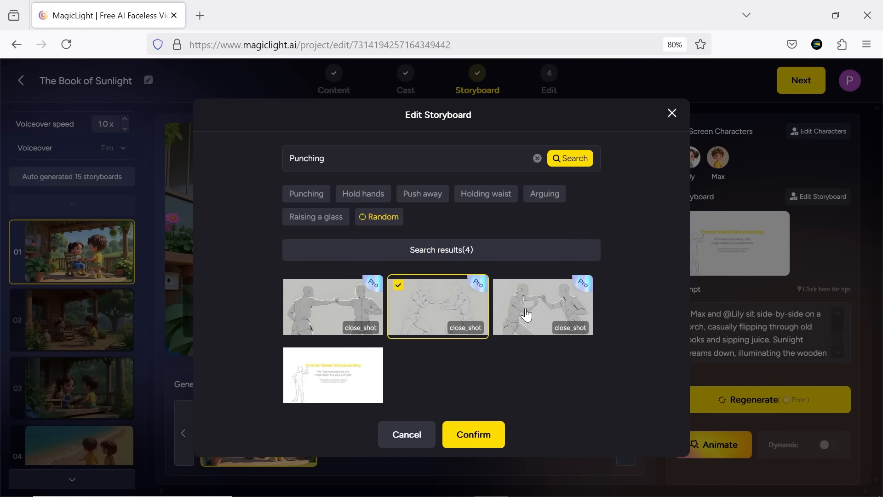
click(528, 315)
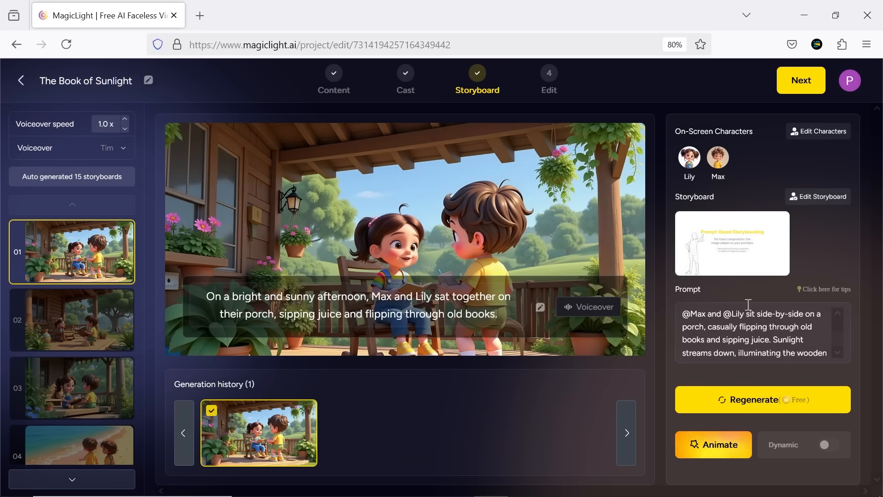
Step: Read through the full image prompt of scene 01
scroll(804, 346, down, 3)
scroll(805, 346, down, 5)
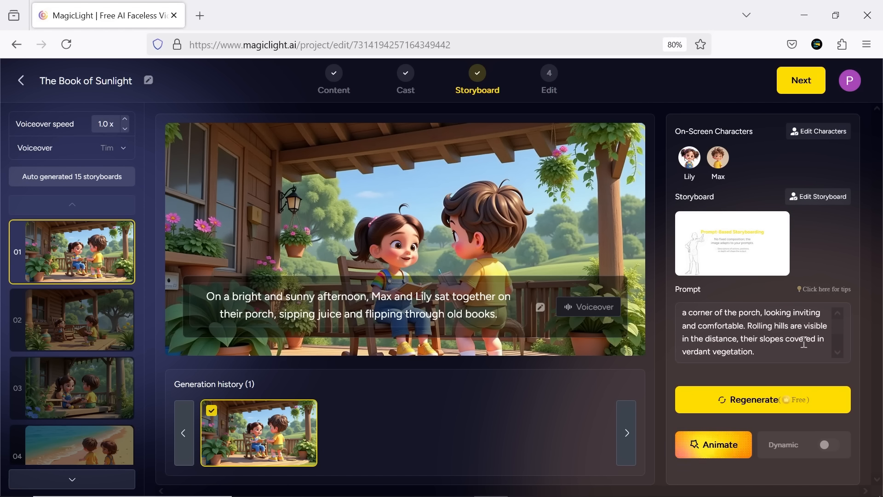
drag(759, 338, 716, 316)
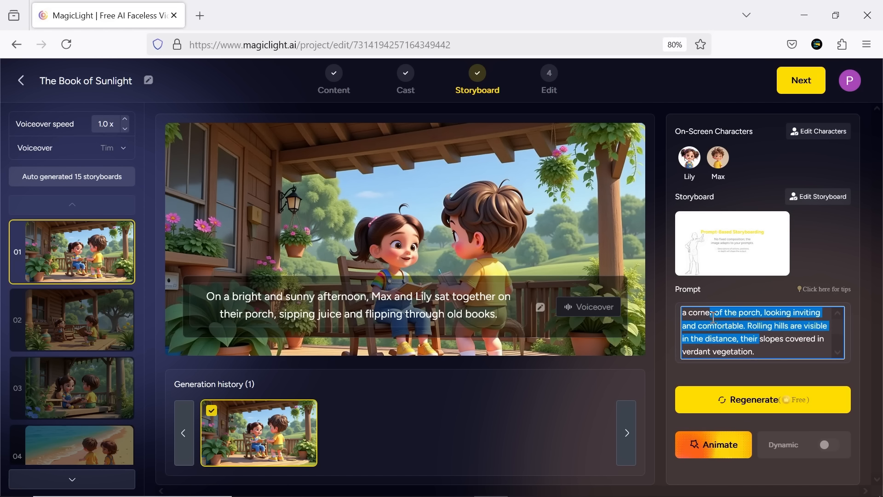
click(720, 323)
scroll(721, 324, up, 3)
scroll(721, 324, up, 5)
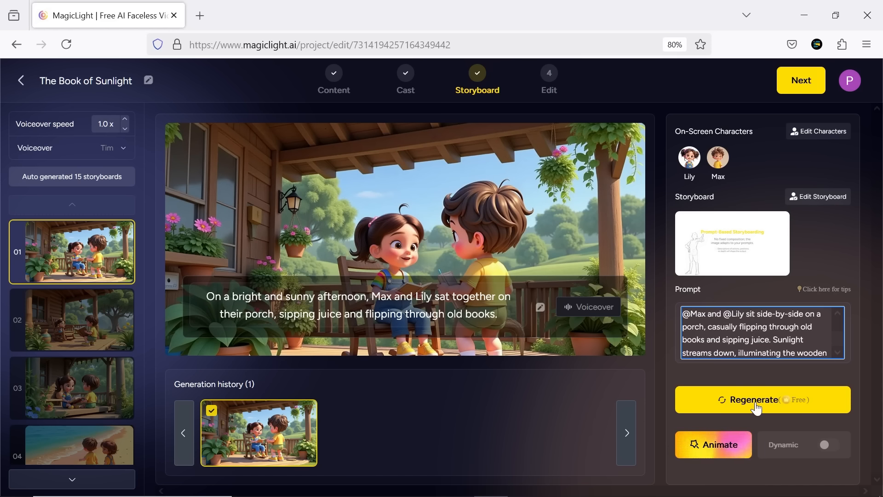
Step: Regenerate scene 02's image, compare it with the earlier version, and keep the new one of the children reading side by side
click(103, 310)
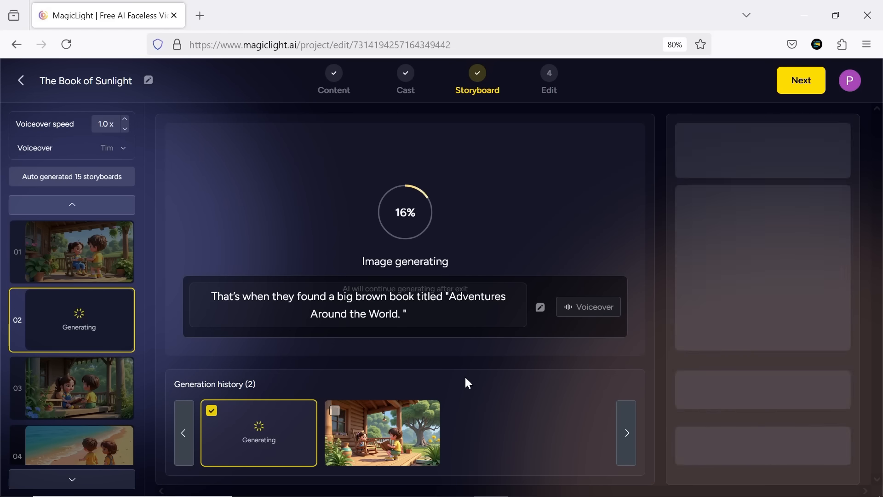
click(380, 429)
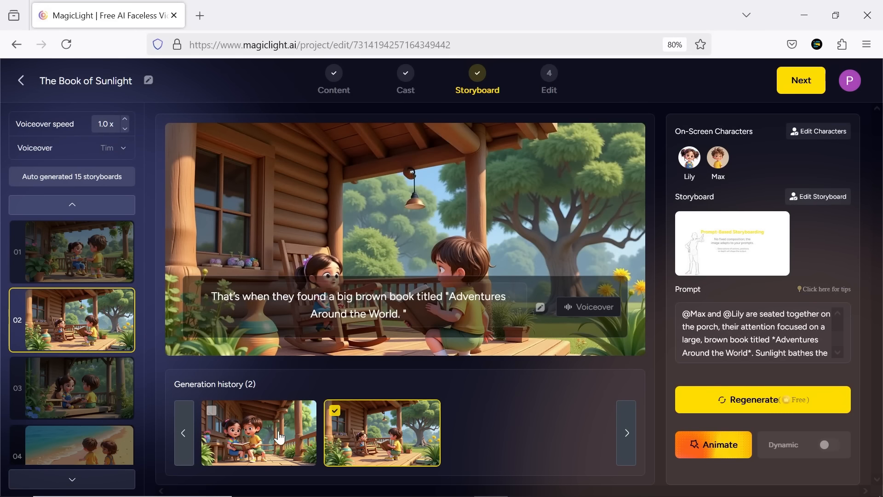
click(276, 436)
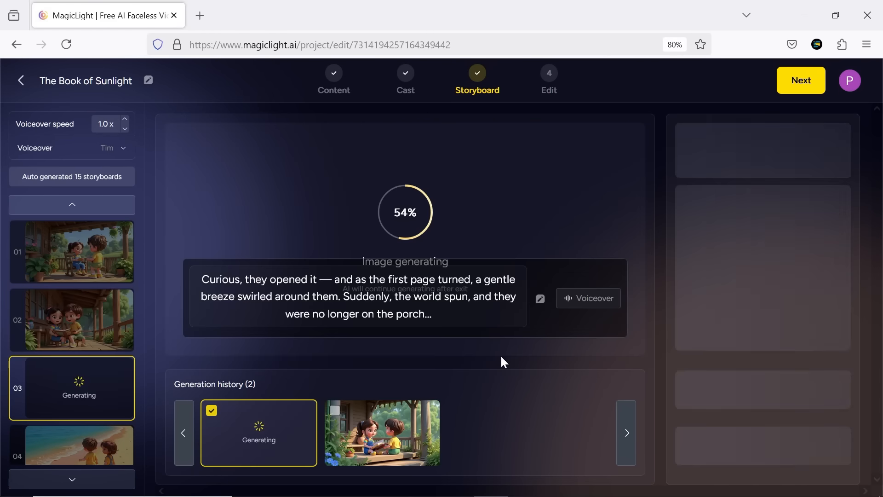
Step: Regenerate the images of further storyboard scenes, including scenes 06 and 07
click(763, 399)
scroll(83, 341, down, 7)
click(83, 330)
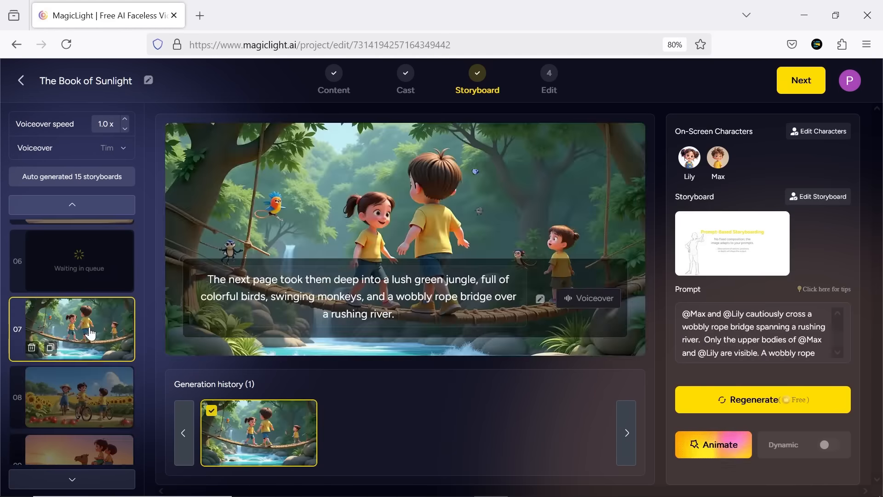
scroll(88, 345, down, 8)
click(93, 352)
click(763, 399)
Step: Check the regenerated scene images, including scene 09 with the camels in the desert
scroll(82, 340, up, 15)
click(83, 388)
scroll(92, 359, down, 4)
click(83, 241)
click(83, 408)
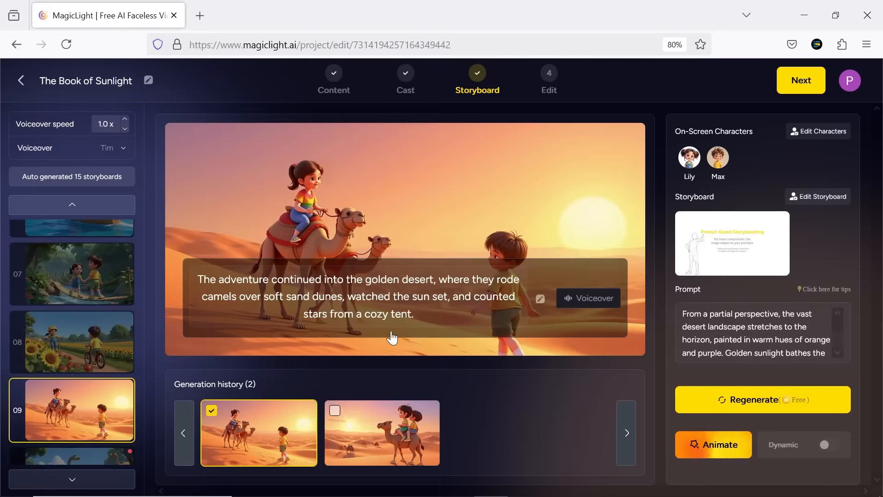
Step: Regenerate the images of more storyboard scenes further down the list, beyond scene 09
scroll(92, 359, down, 8)
click(92, 296)
click(105, 370)
click(772, 401)
click(83, 292)
click(782, 404)
Step: Regenerate the image of scene 03, where Max and Lily open the book on the porch
scroll(83, 340, up, 8)
click(83, 283)
click(747, 400)
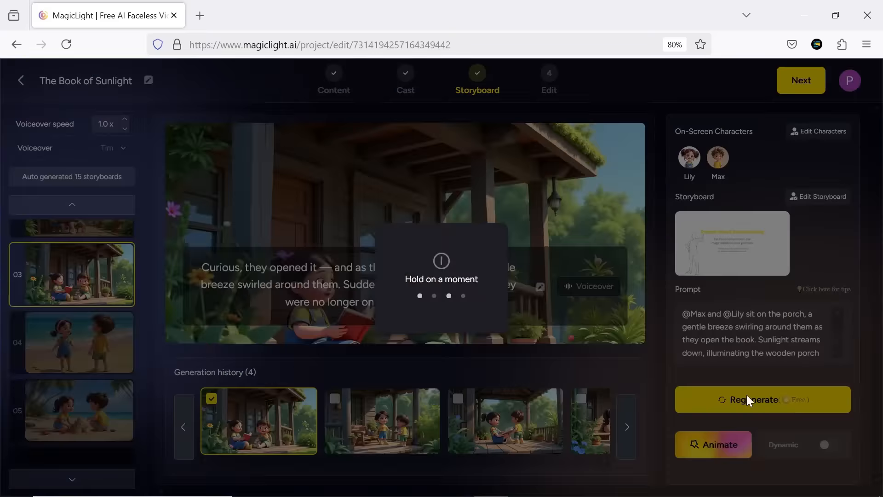
Step: Regenerate the images of several more storyboard scenes, including scene 10 where the children travel back to the dinosaurs
click(83, 293)
click(747, 403)
scroll(92, 341, up, 15)
click(99, 393)
click(83, 371)
click(754, 400)
click(82, 311)
click(755, 400)
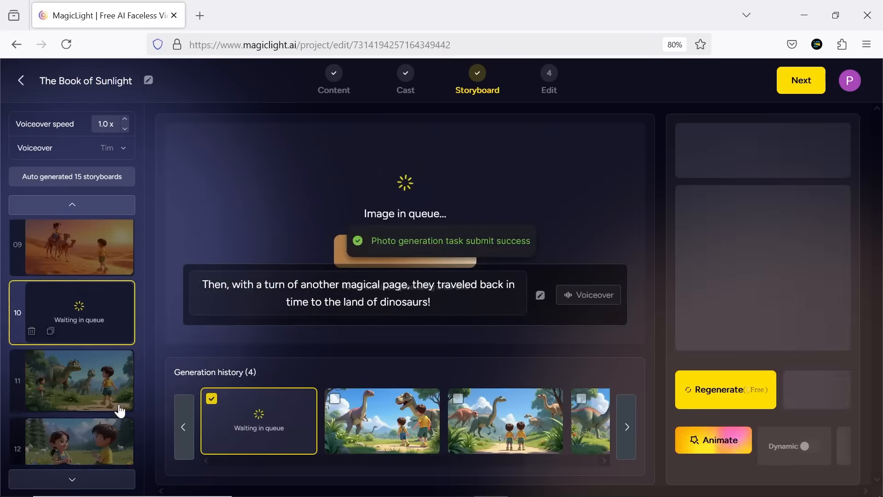
Step: Regenerate the dinosaur image of scene 10 once more, along with the images of its neighbouring scenes
click(92, 364)
click(755, 400)
click(82, 431)
click(754, 400)
click(77, 375)
click(754, 400)
click(92, 312)
click(754, 400)
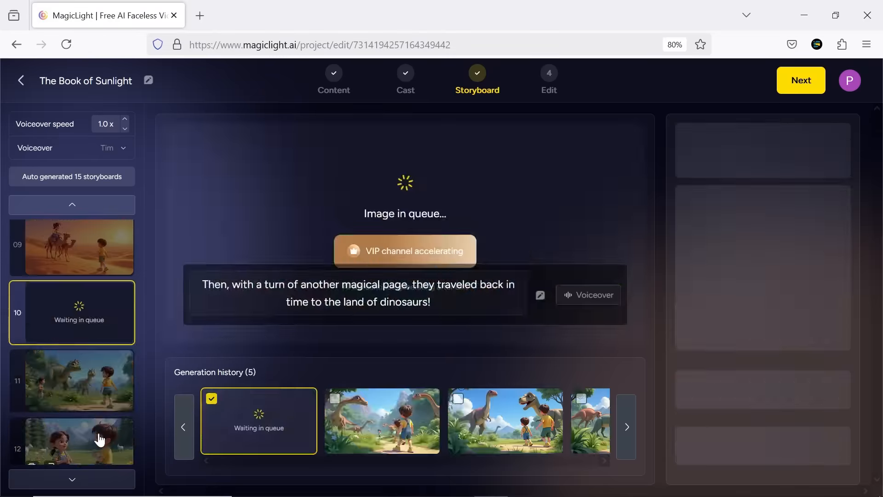
Step: Regenerate the images of two further scenes while working back towards the start of the storyboard
click(93, 360)
scroll(92, 349, up, 5)
click(88, 363)
click(764, 401)
click(85, 285)
click(770, 407)
scroll(87, 341, up, 10)
Step: Review the storyboard images one by one from scene 01 on the porch through the last scenes
click(88, 257)
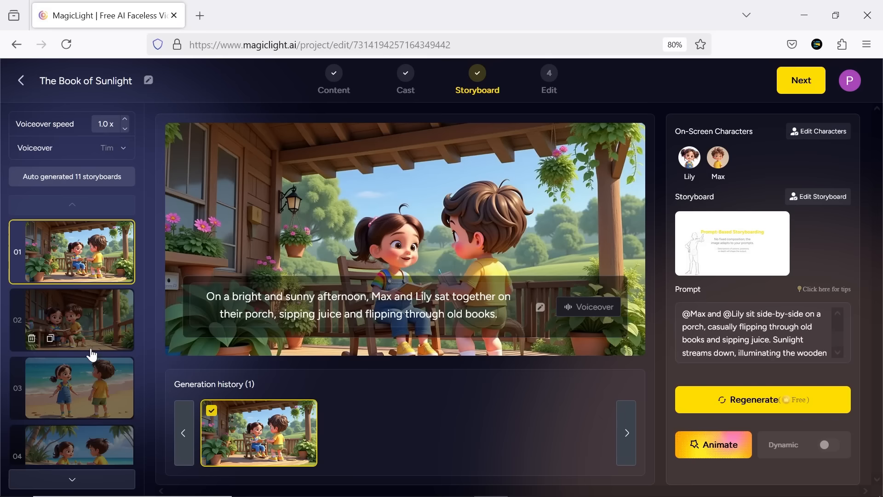
click(92, 331)
click(94, 390)
click(94, 389)
click(96, 391)
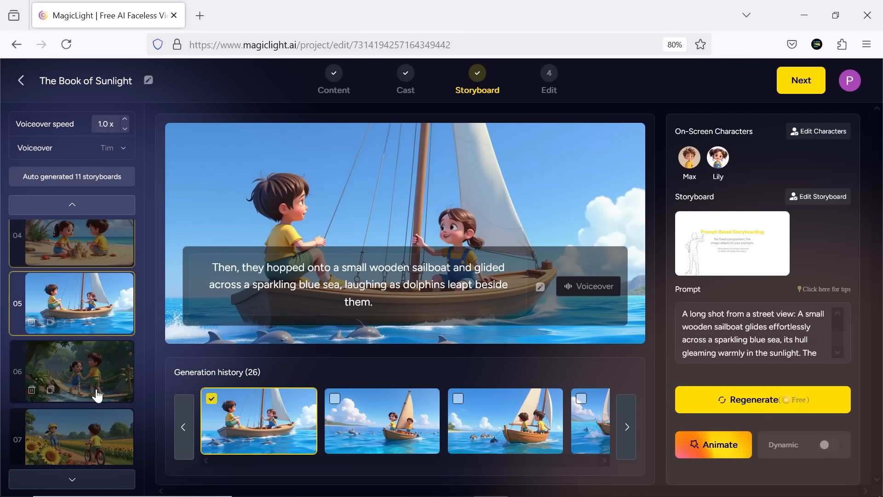
click(98, 396)
click(98, 396)
click(98, 395)
click(97, 396)
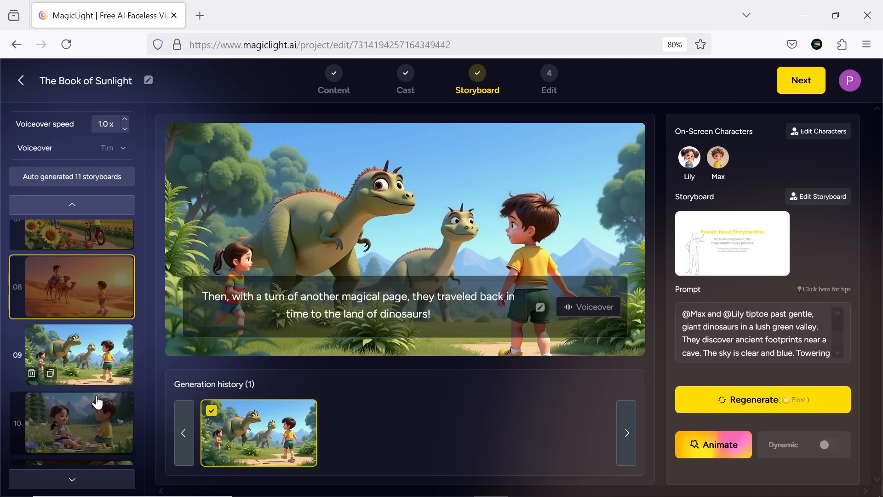
click(96, 398)
click(95, 414)
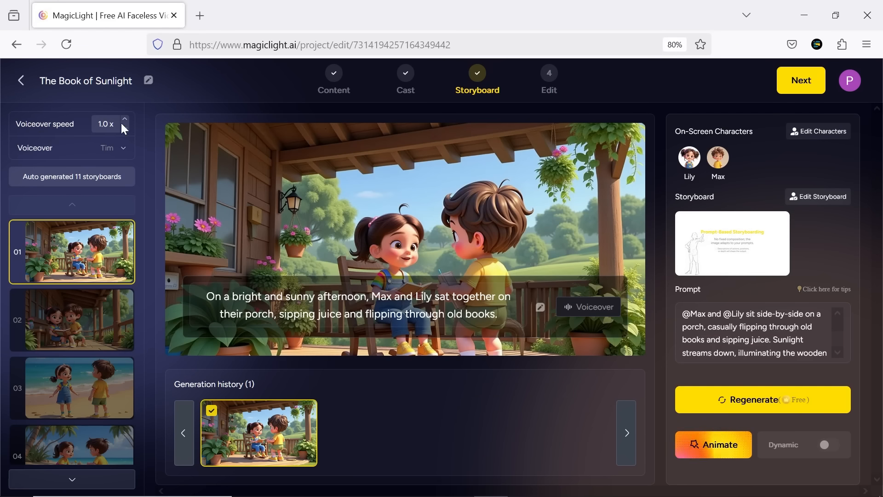
Step: Audition several narrator voices, including Sophia, Jack and Emily, and set the project voiceover to Emily
click(122, 147)
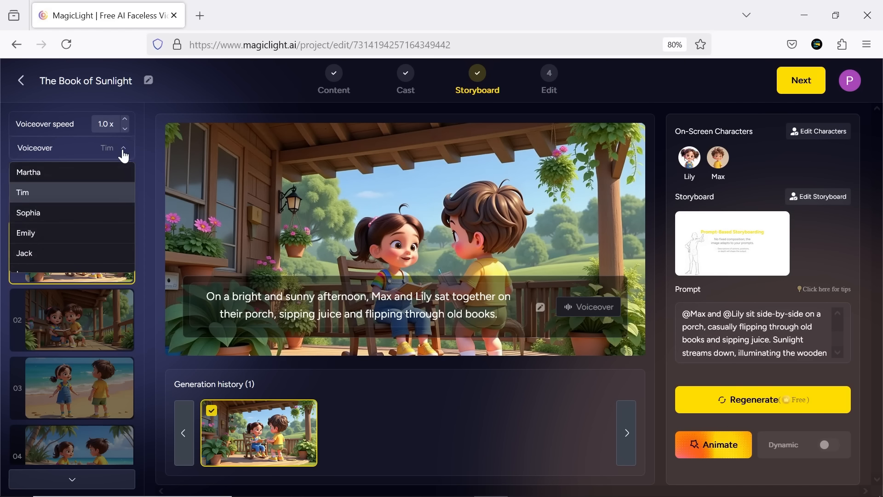
mouse_move(98, 261)
click(113, 215)
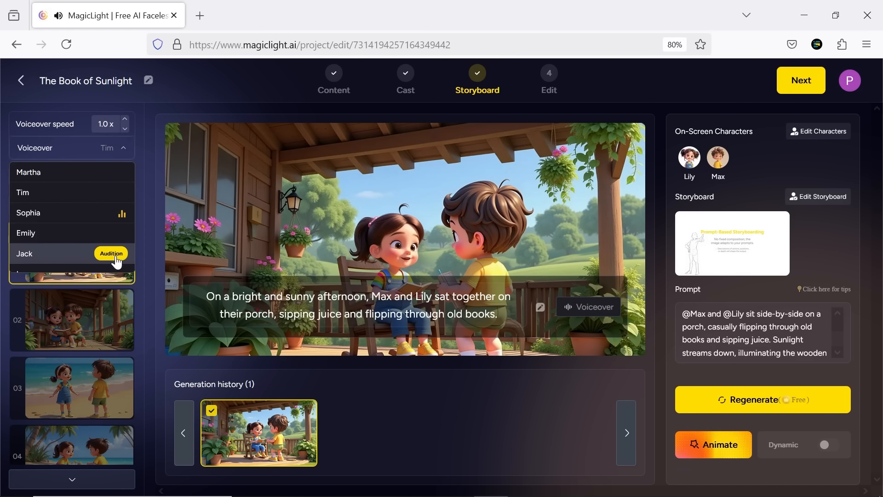
scroll(117, 262, down, 1)
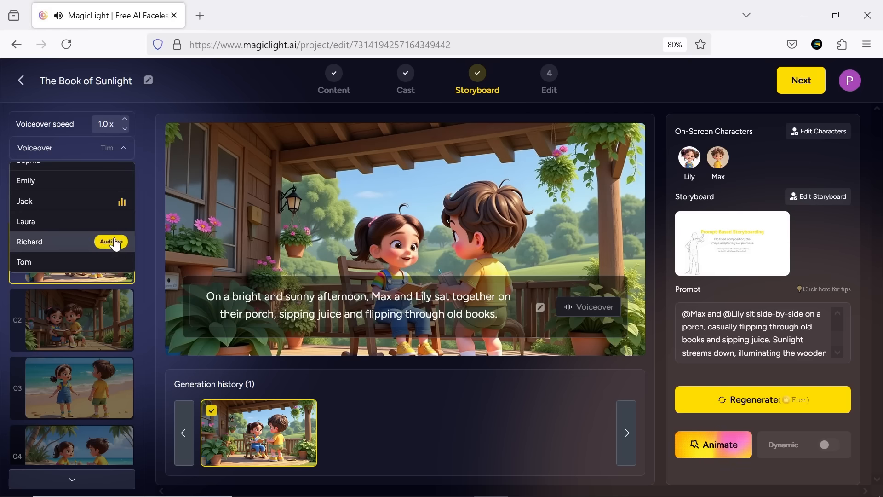
click(112, 241)
mouse_move(118, 231)
scroll(118, 231, up, 1)
click(106, 239)
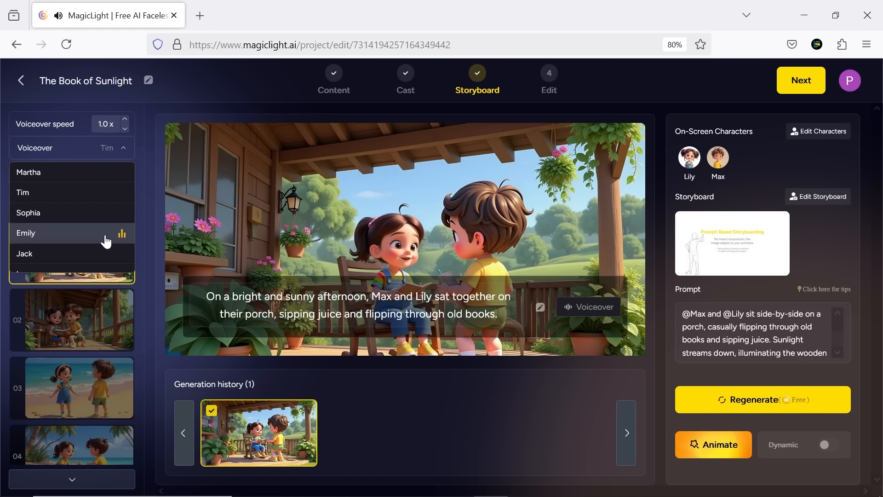
click(72, 234)
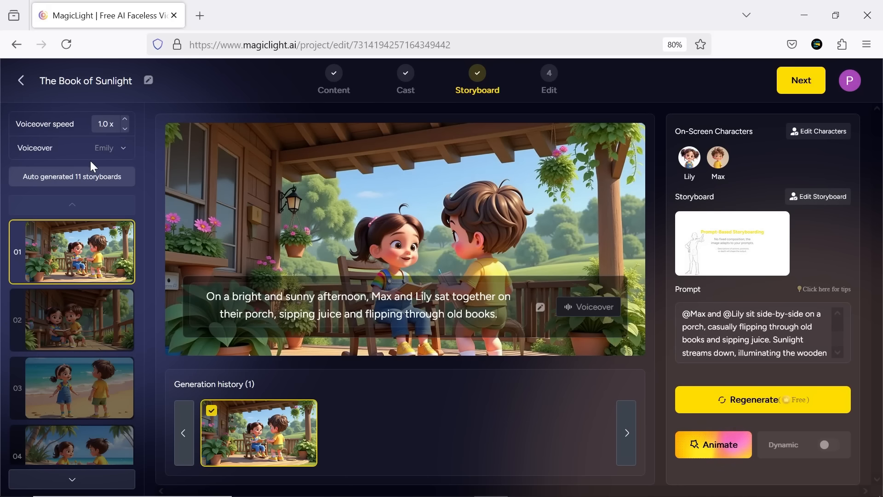
Step: Examine the speaker and voice options available for the narration of scene 03 on the beach
click(117, 336)
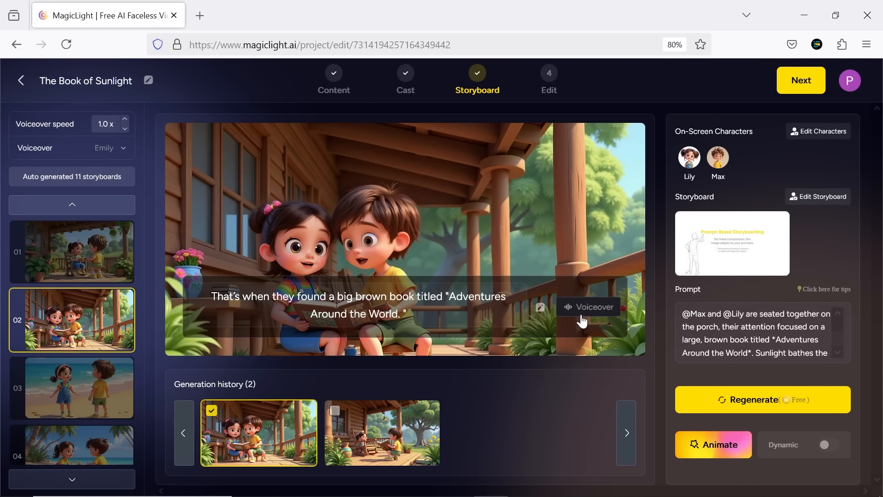
click(116, 396)
click(595, 314)
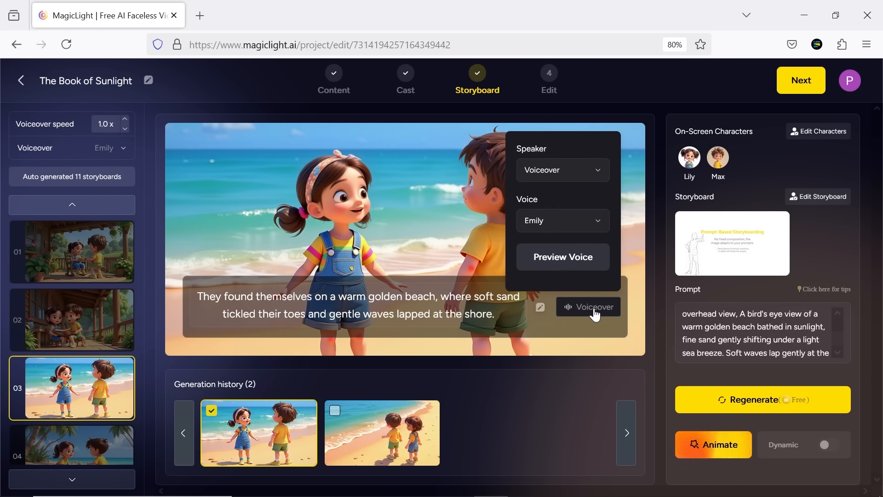
click(598, 228)
click(602, 177)
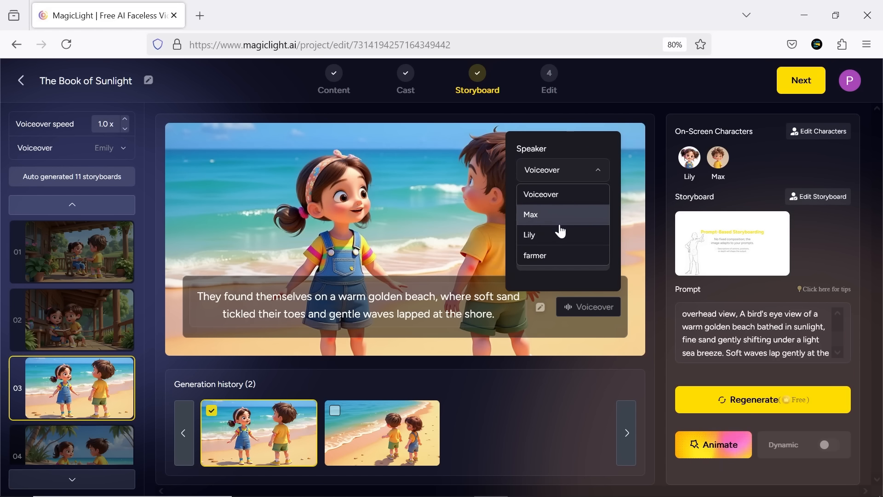
Step: Open the narration text of beach scene 03 for editing, and look through the other storyboard scenes
click(485, 309)
drag(507, 315, 325, 298)
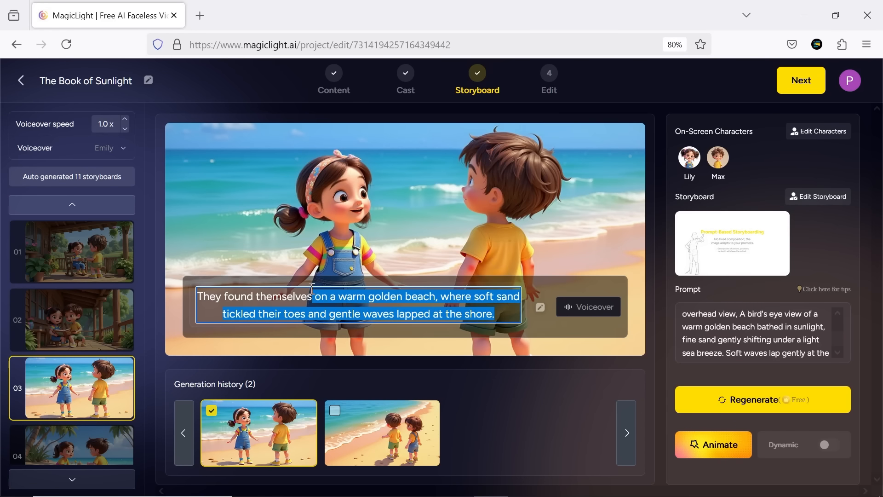
click(293, 298)
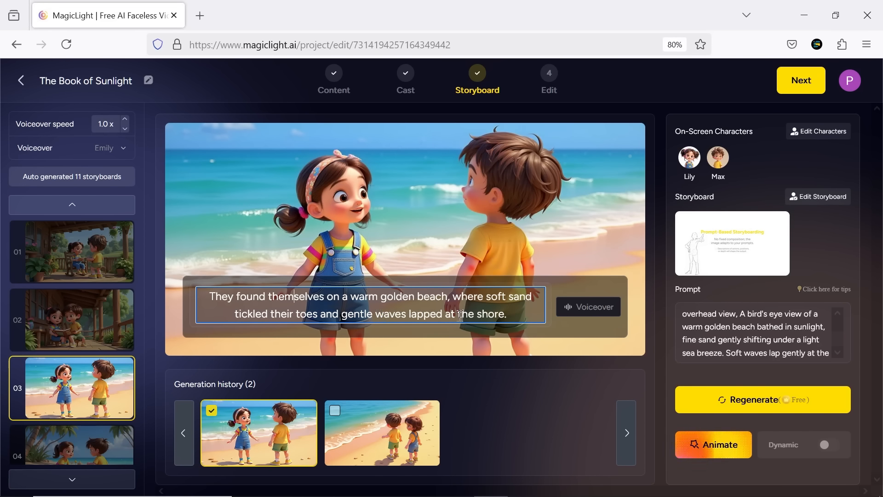
scroll(94, 341, down, 4)
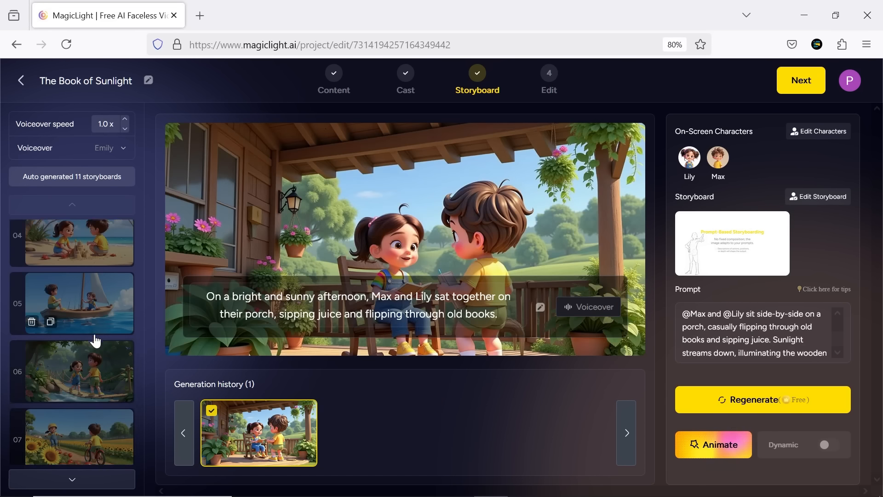
scroll(95, 344, up, 5)
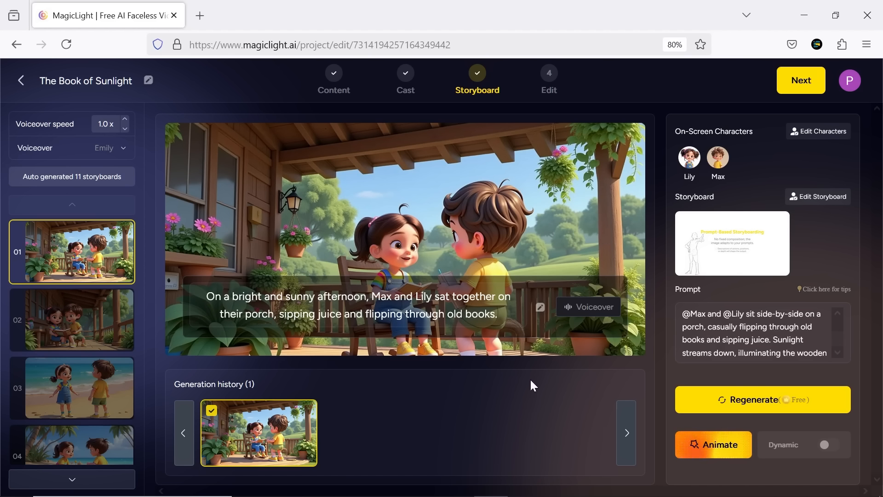
Step: Animate scene 01 with Animate Pro using intelligent generation based on the screen, and play the resulting clip
click(707, 449)
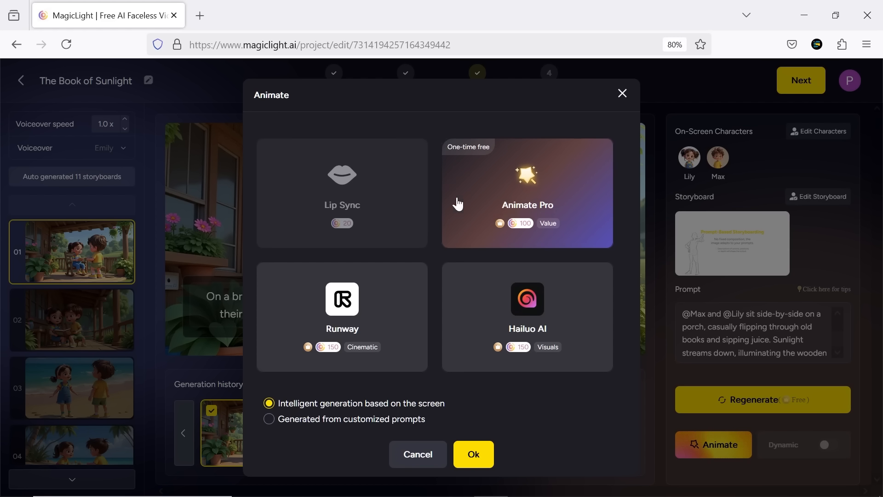
click(399, 339)
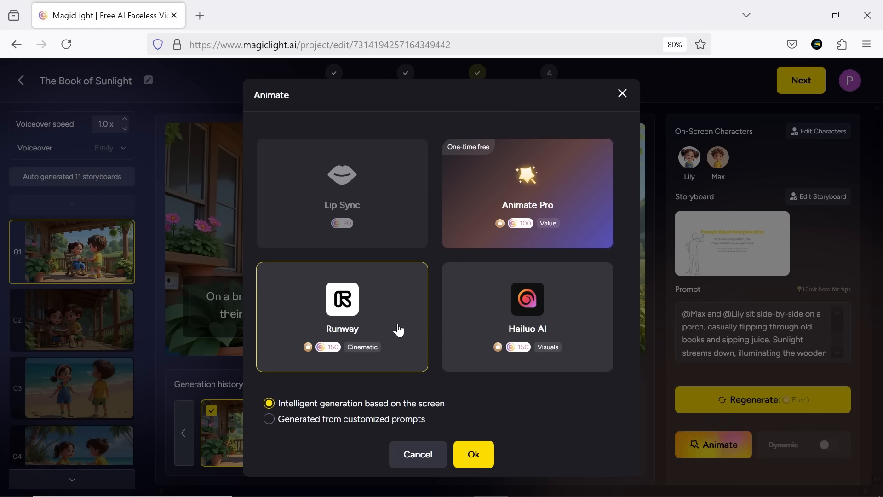
click(514, 326)
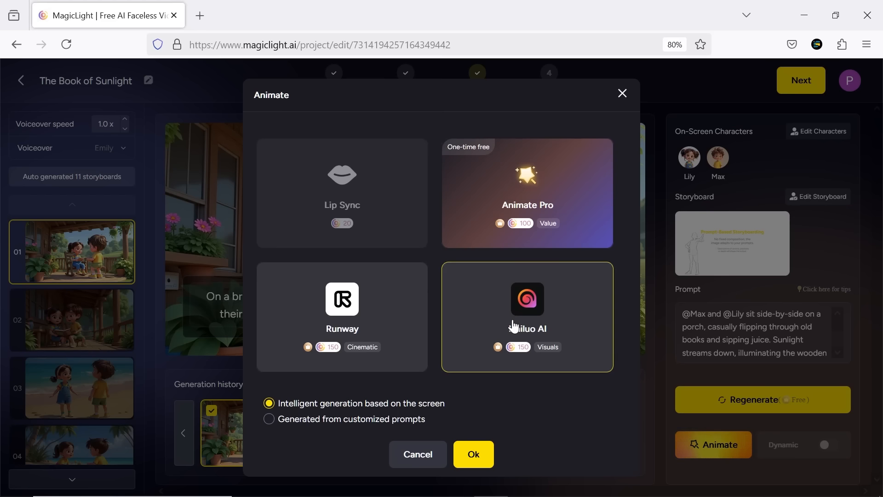
click(537, 202)
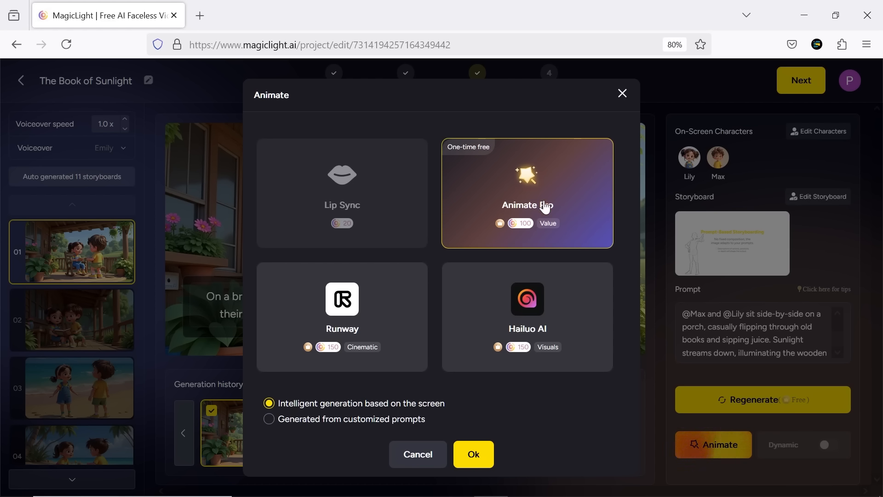
click(479, 453)
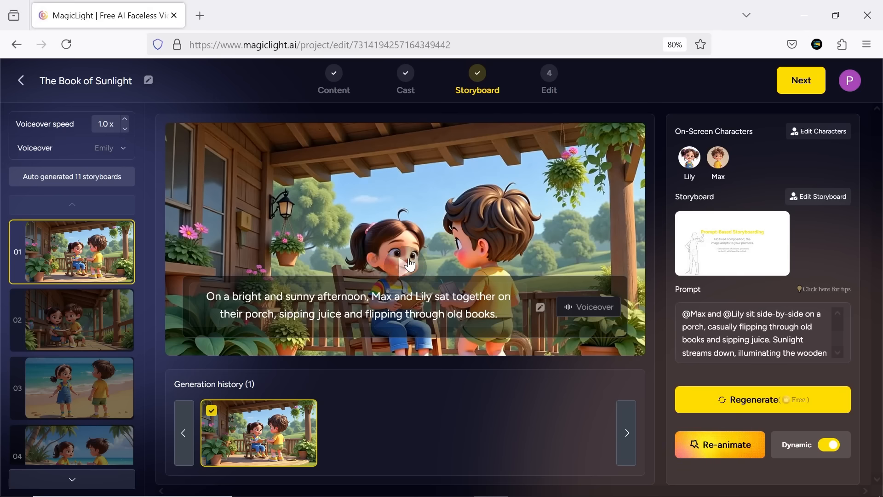
click(409, 265)
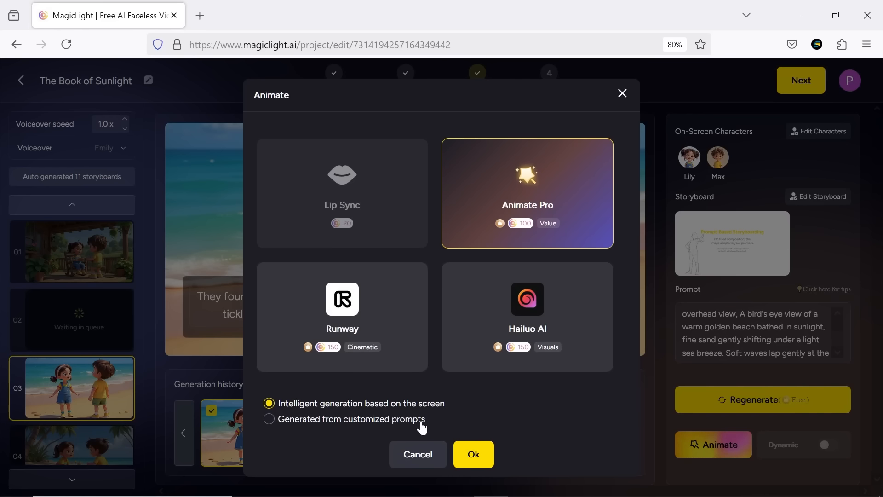
Step: Start an Animate Pro animation of beach scene 03 generated from customized prompts, opening its effect description
click(422, 427)
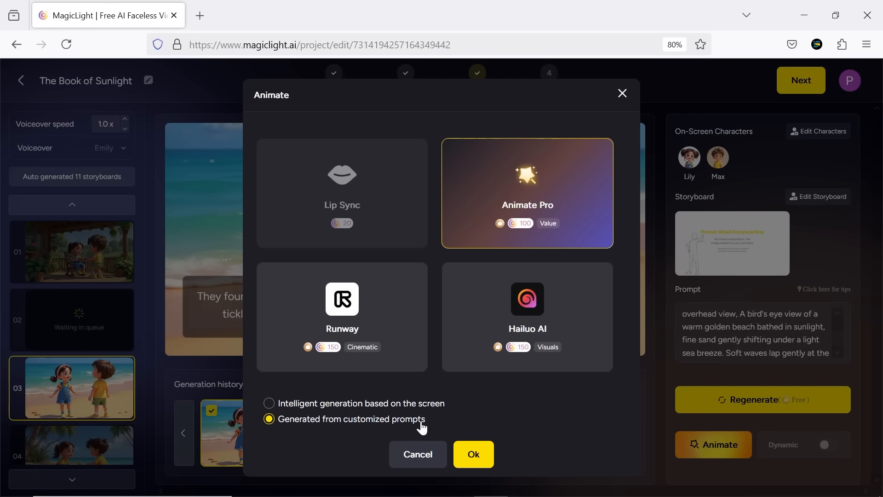
click(475, 455)
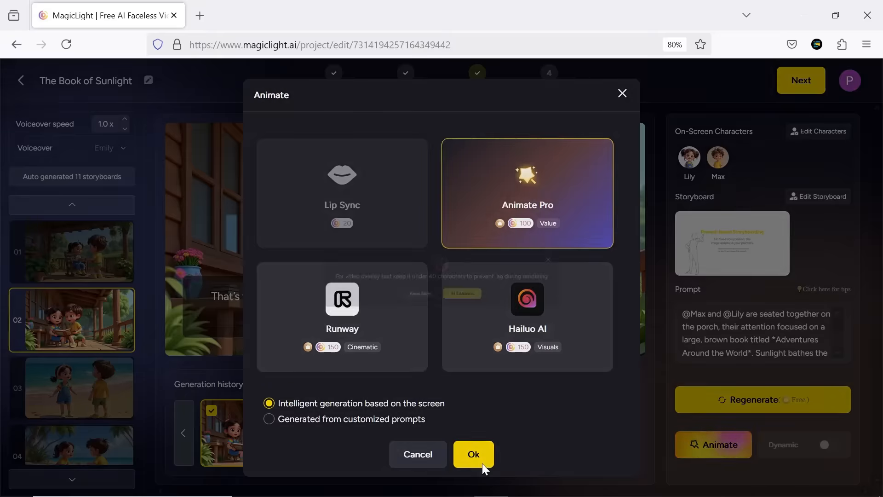
click(478, 455)
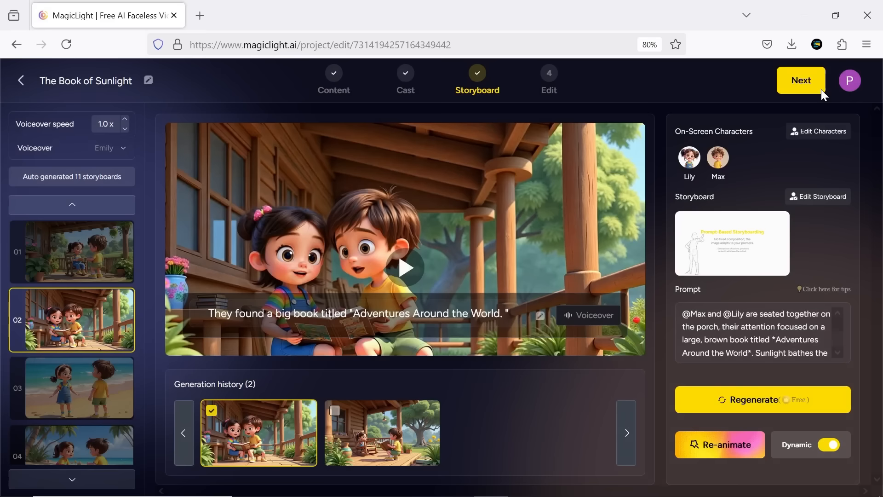
Step: Proceed to the Edit stage and try the beach and sailboat scene images as the video cover
click(821, 90)
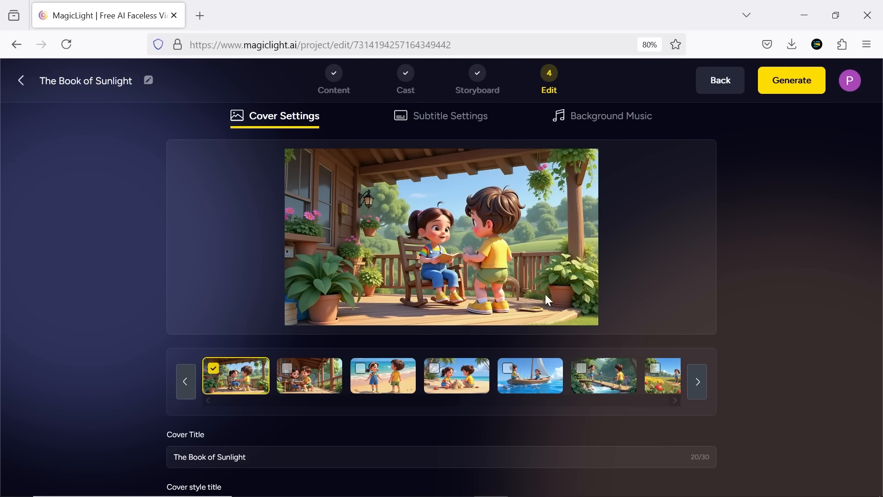
click(404, 391)
click(456, 382)
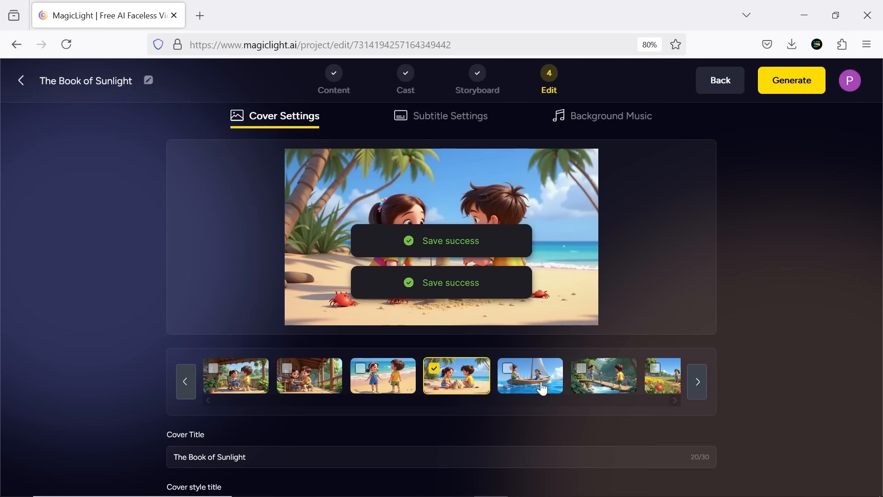
click(542, 386)
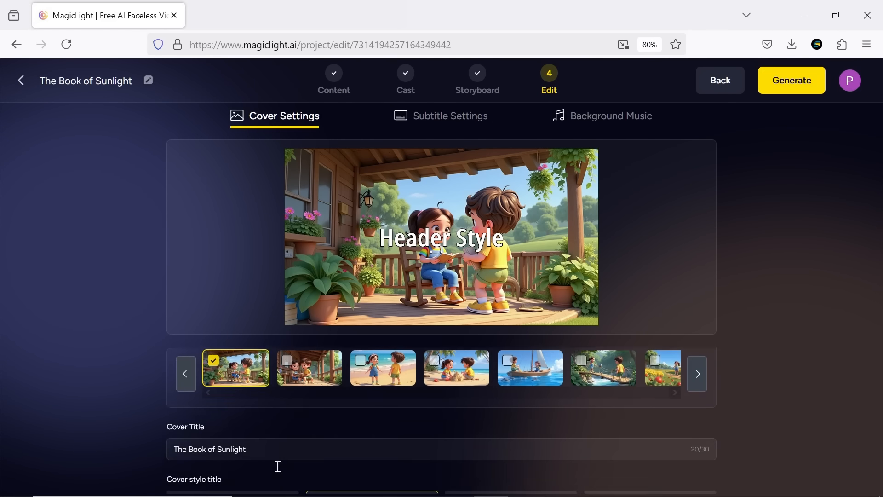
Step: Try several header styles for the cover title and set the cover to No Title
click(529, 434)
click(610, 439)
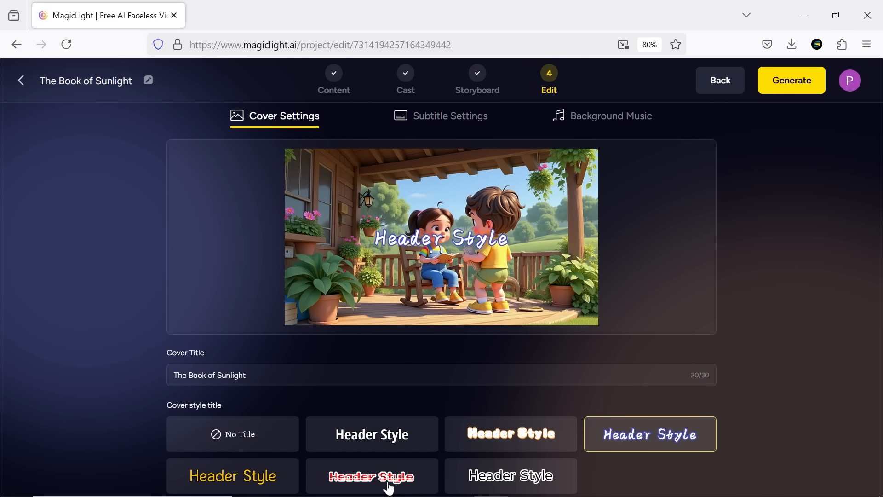
click(388, 473)
click(282, 439)
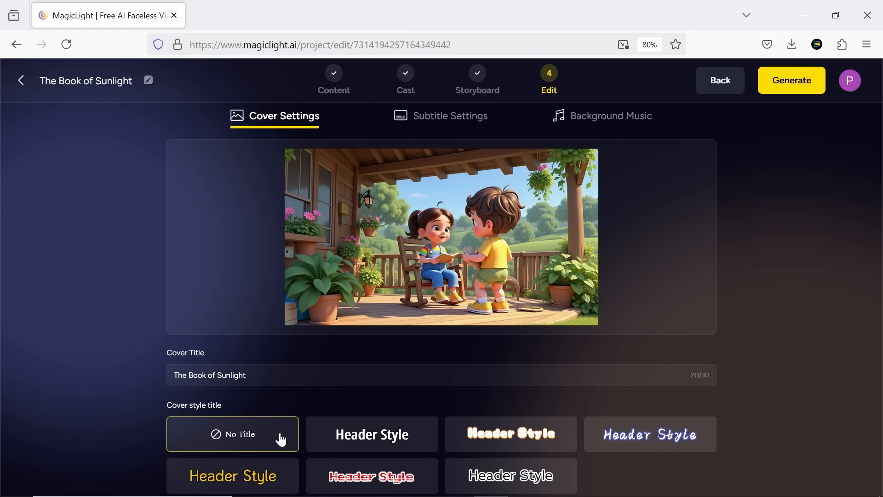
Step: Try several subtitle styles for the video and set it to No Subtitle
click(430, 130)
click(405, 425)
click(460, 389)
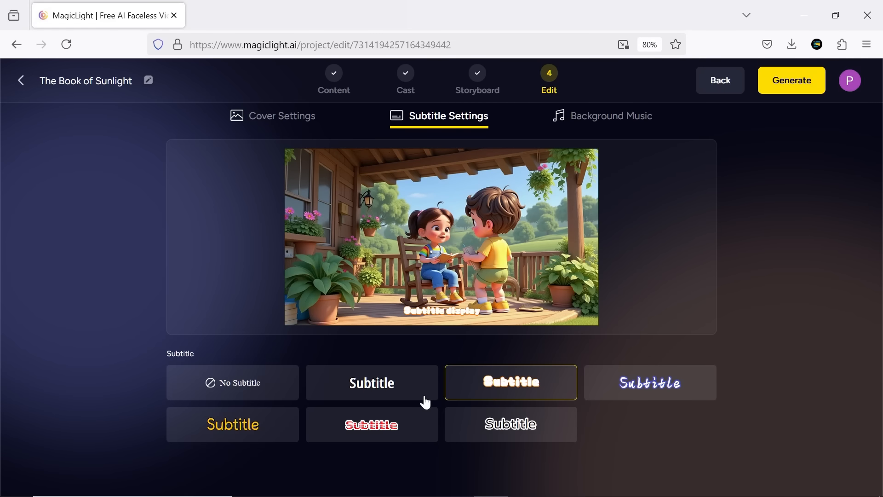
click(269, 395)
Step: Set the background music to None and preview tracks such as Dance Number 24449 and Sui Generis
click(598, 127)
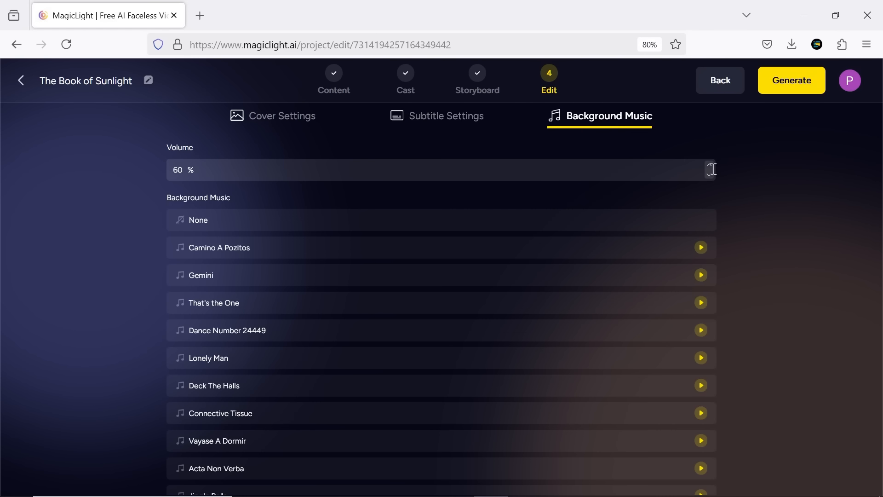
click(193, 222)
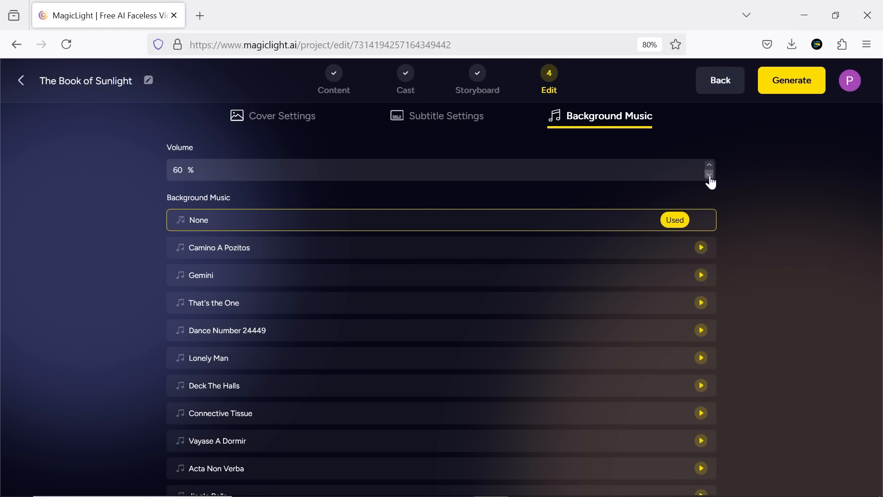
click(702, 249)
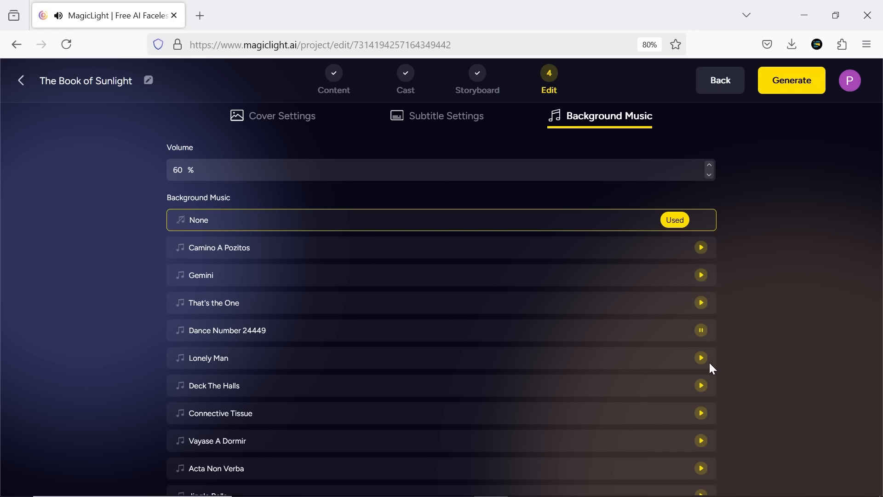
scroll(708, 361, down, 5)
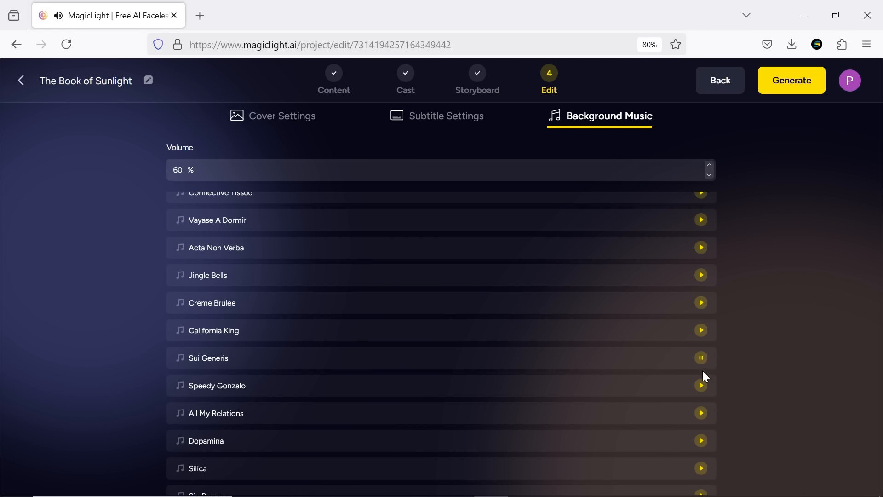